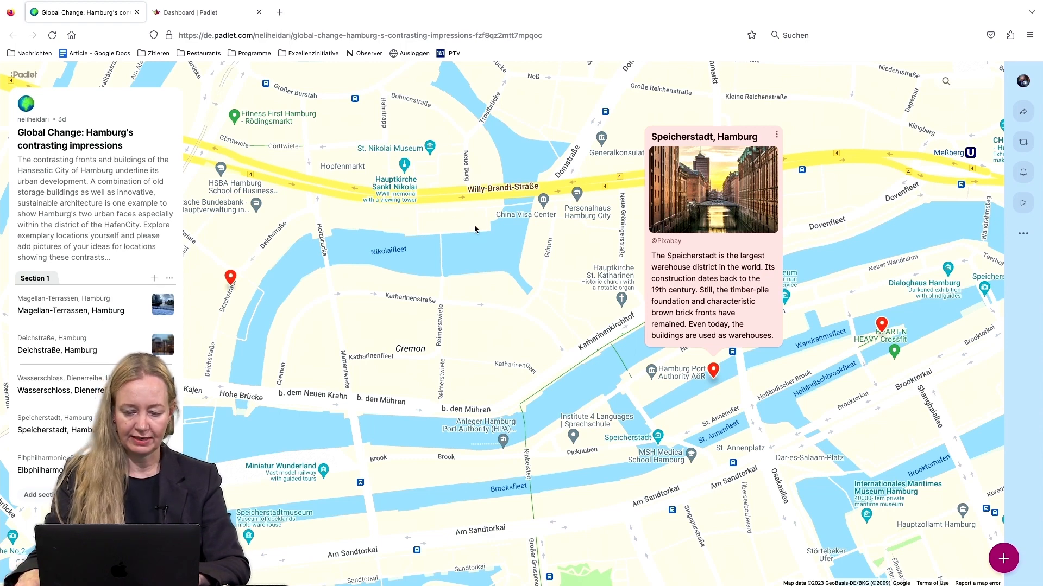
- Examine the pinned locations on the Hamburg map, from the wider city area down to the Speicherstadt and HafenCity districts
{"action": "scroll", "coordinate": [476, 231], "scroll_direction": "down", "scroll_amount": 3}
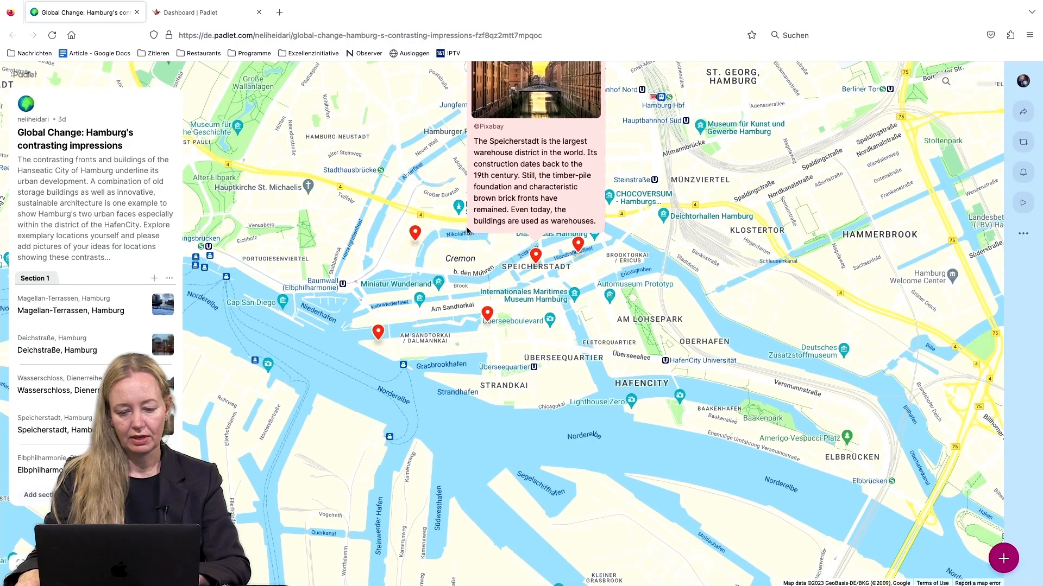
{"action": "scroll", "coordinate": [446, 231], "scroll_direction": "down", "scroll_amount": 2}
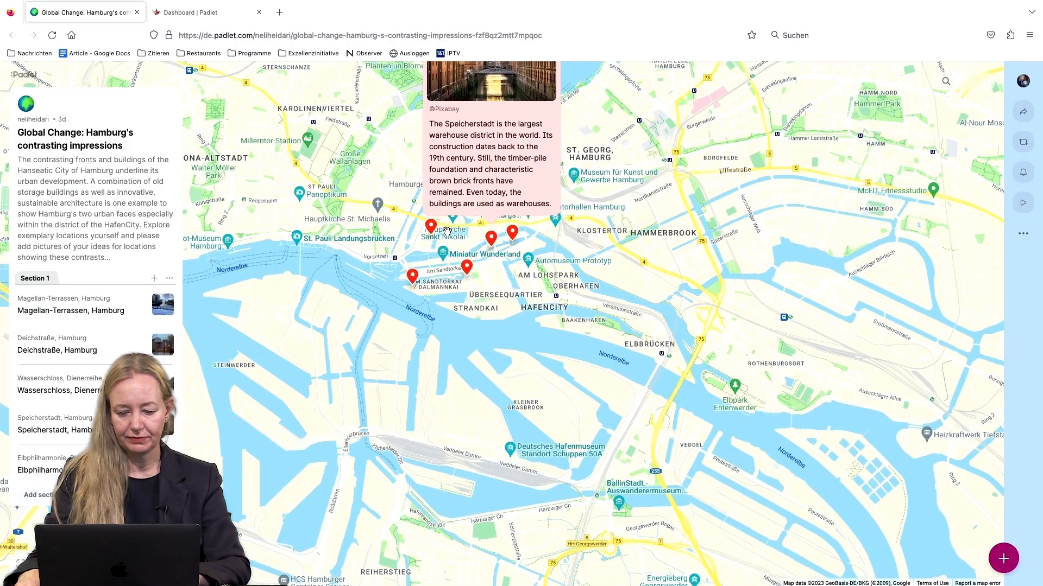
{"action": "scroll", "coordinate": [446, 230], "scroll_direction": "down", "scroll_amount": 2}
{"action": "scroll", "coordinate": [446, 231], "scroll_direction": "down", "scroll_amount": 2}
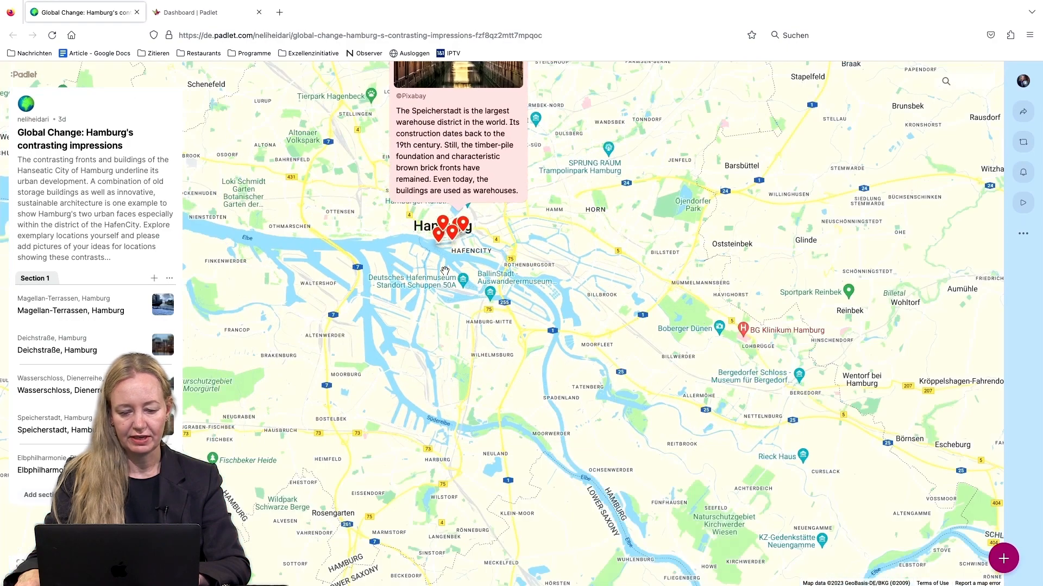
{"action": "scroll", "coordinate": [445, 313], "scroll_direction": "up", "scroll_amount": 2}
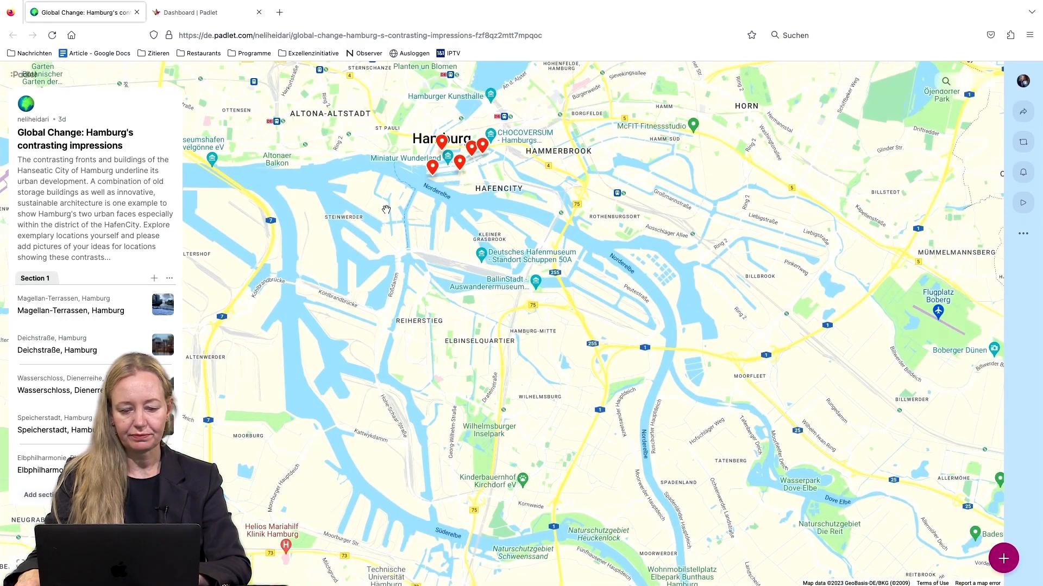
{"action": "left_click_drag", "start_coordinate": [386, 210], "coordinate": [436, 333]}
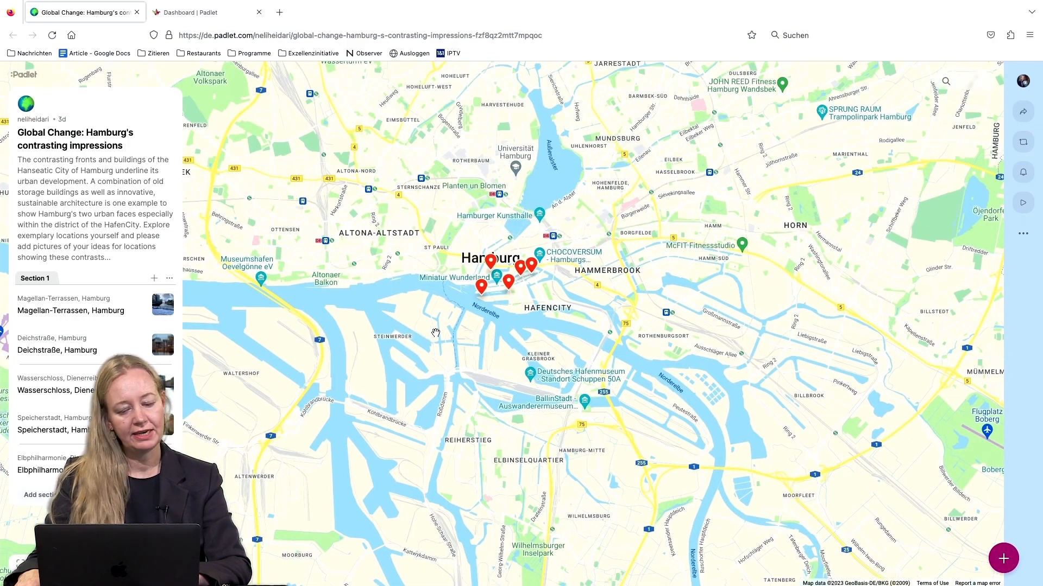
{"action": "scroll", "coordinate": [436, 333], "scroll_direction": "up", "scroll_amount": 5}
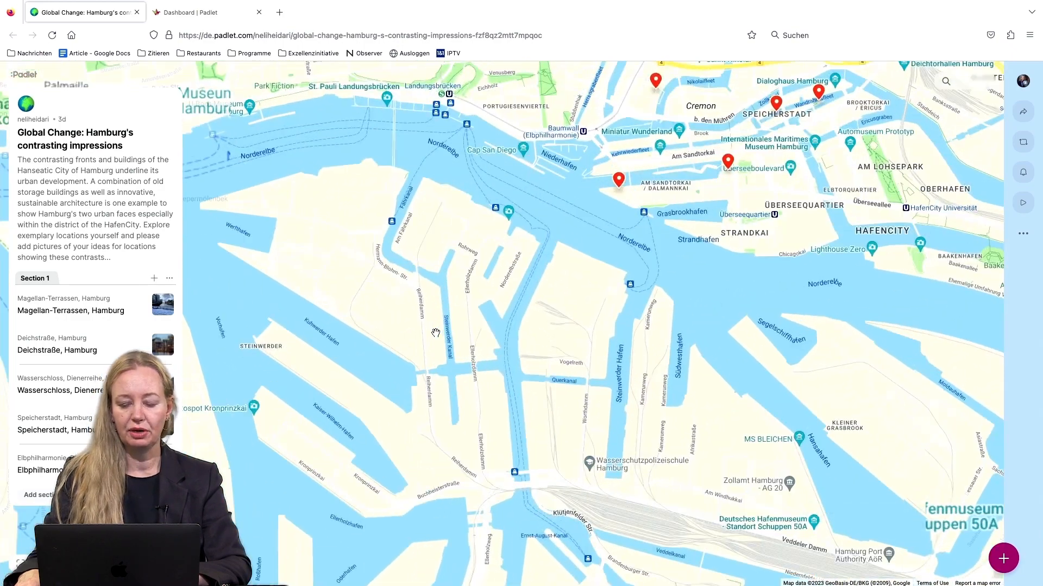
{"action": "left_click_drag", "start_coordinate": [631, 242], "coordinate": [496, 367]}
{"action": "scroll", "coordinate": [590, 431], "scroll_direction": "up", "scroll_amount": 3}
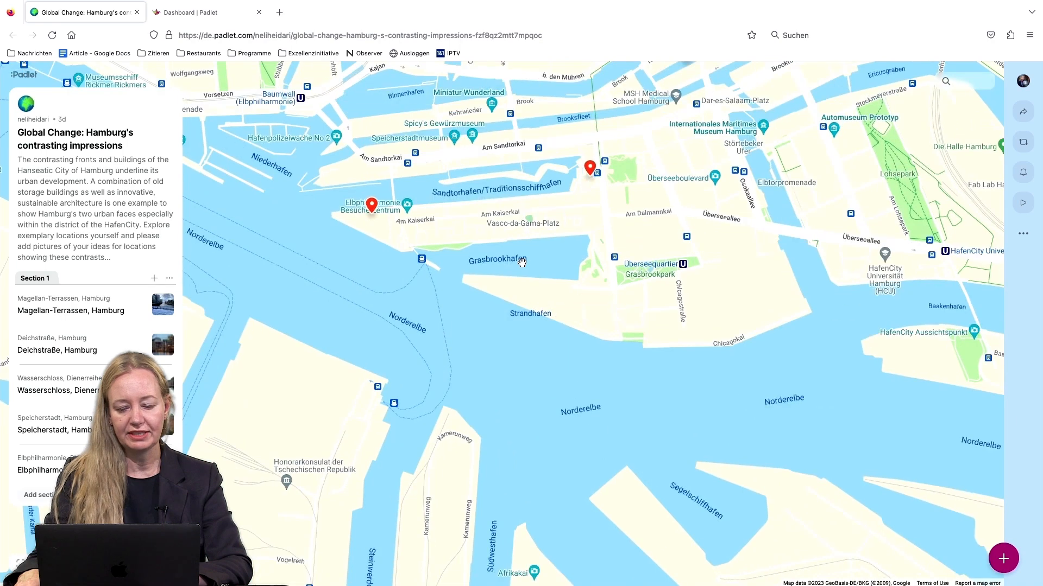
{"action": "left_click_drag", "start_coordinate": [528, 147], "coordinate": [501, 300]}
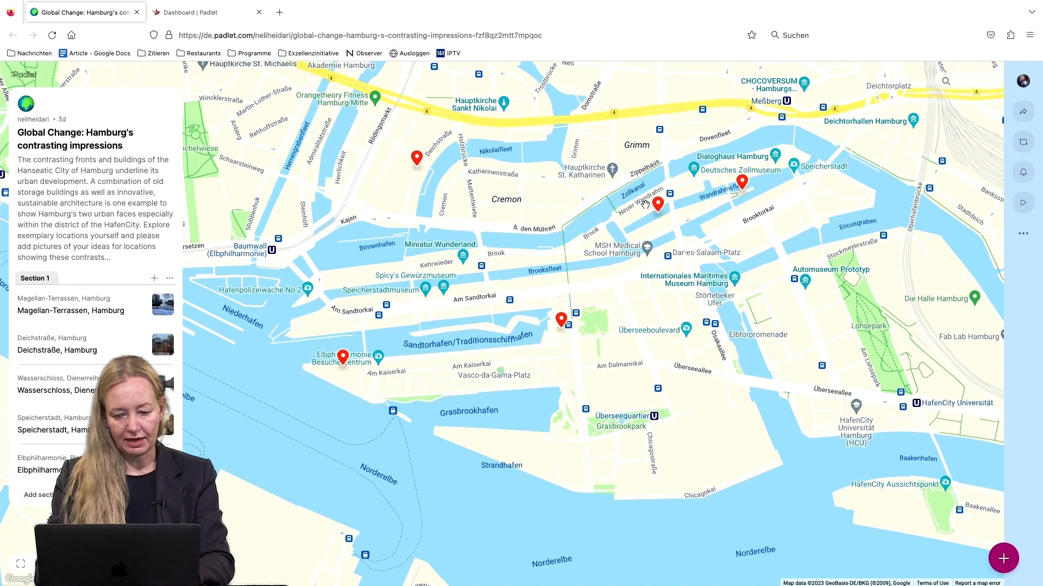
- View the posts pinned at Speicherstadt, Magellan-Terrassen and Elbphilharmonie on the Hamburg map
{"action": "left_click", "coordinate": [657, 205]}
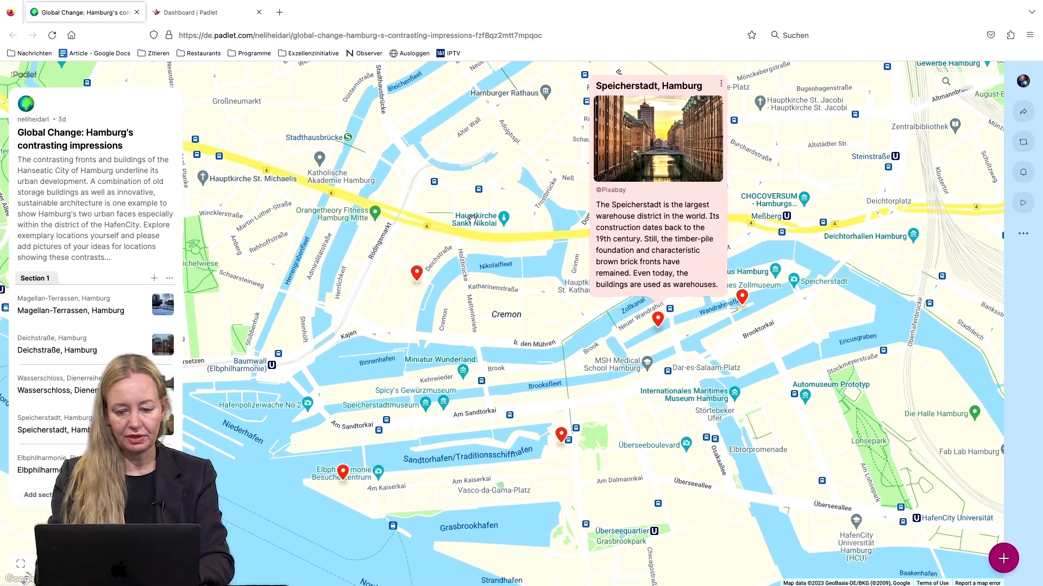
{"action": "left_click", "coordinate": [559, 437]}
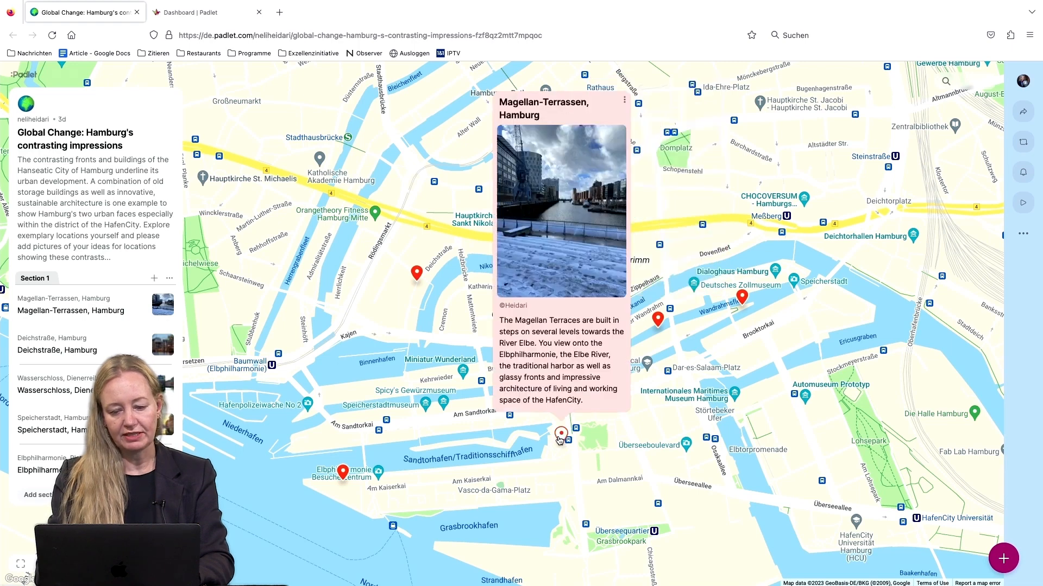
{"action": "left_click", "coordinate": [342, 474]}
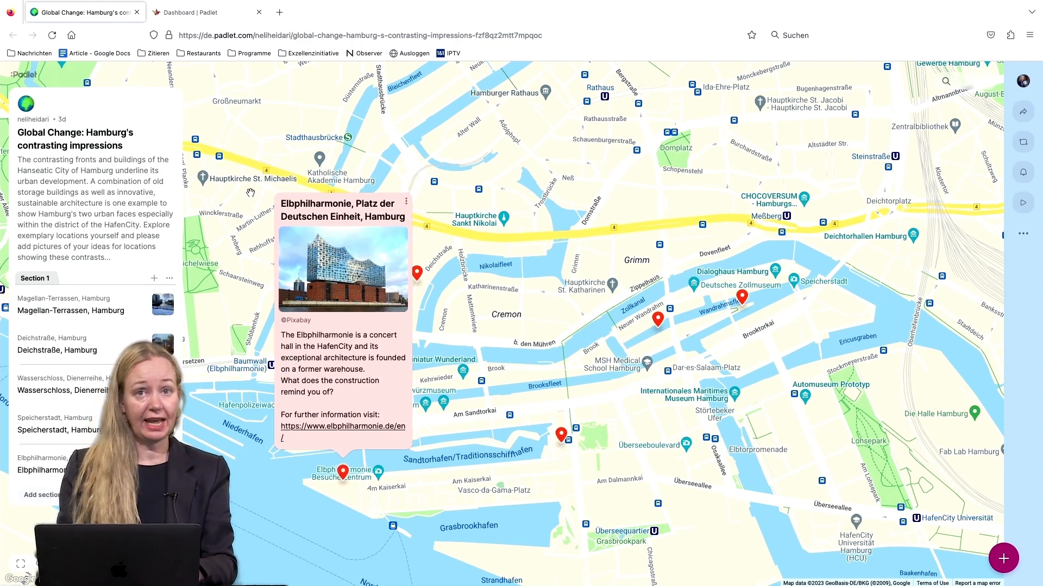
- Switch to the Padlet dashboard and make a new padlet in the Map format
{"action": "left_click", "coordinate": [199, 19]}
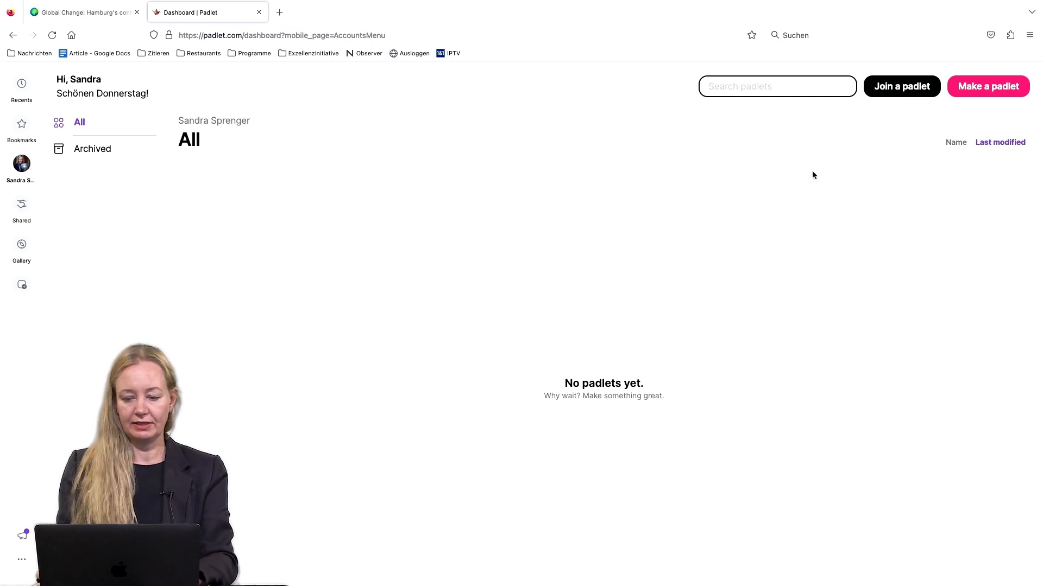
{"action": "left_click", "coordinate": [979, 88]}
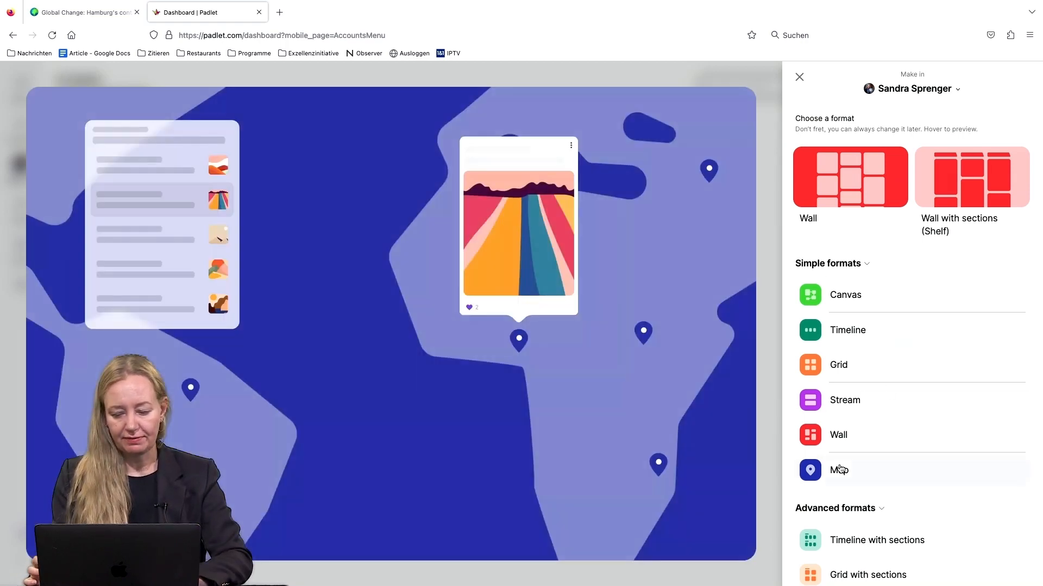
{"action": "left_click", "coordinate": [839, 468]}
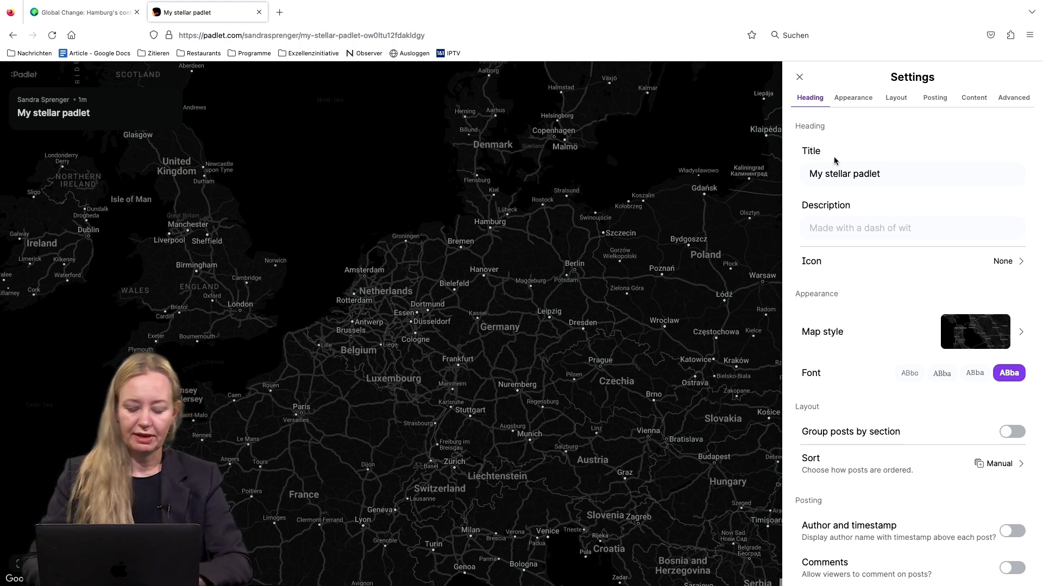
- Change the new padlet's title to "Universities in Europe"
{"action": "left_click_drag", "start_coordinate": [890, 170], "coordinate": [791, 174]}
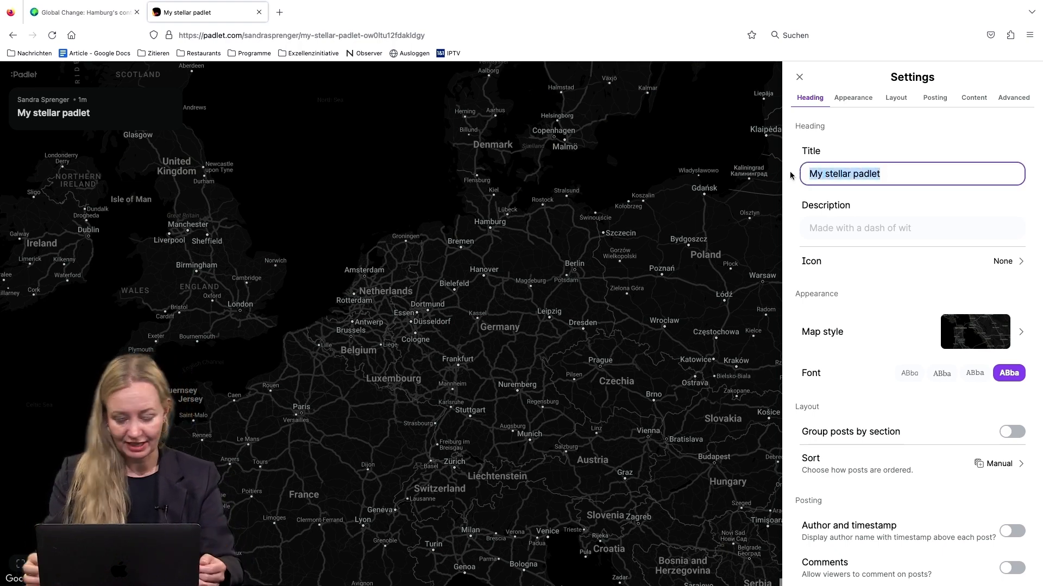
{"action": "type", "text": "U"}
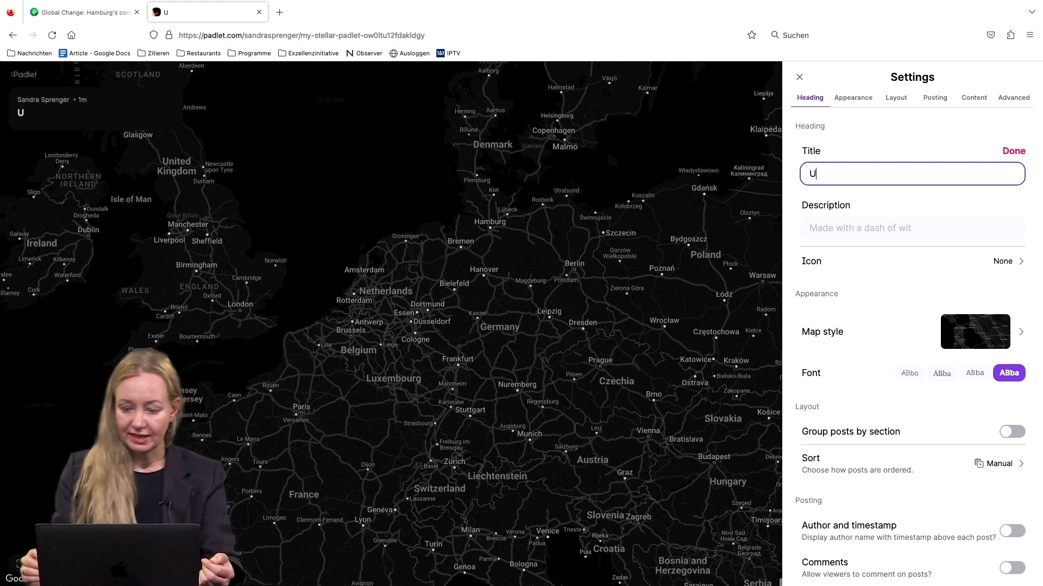
{"action": "type", "text": "niversi"}
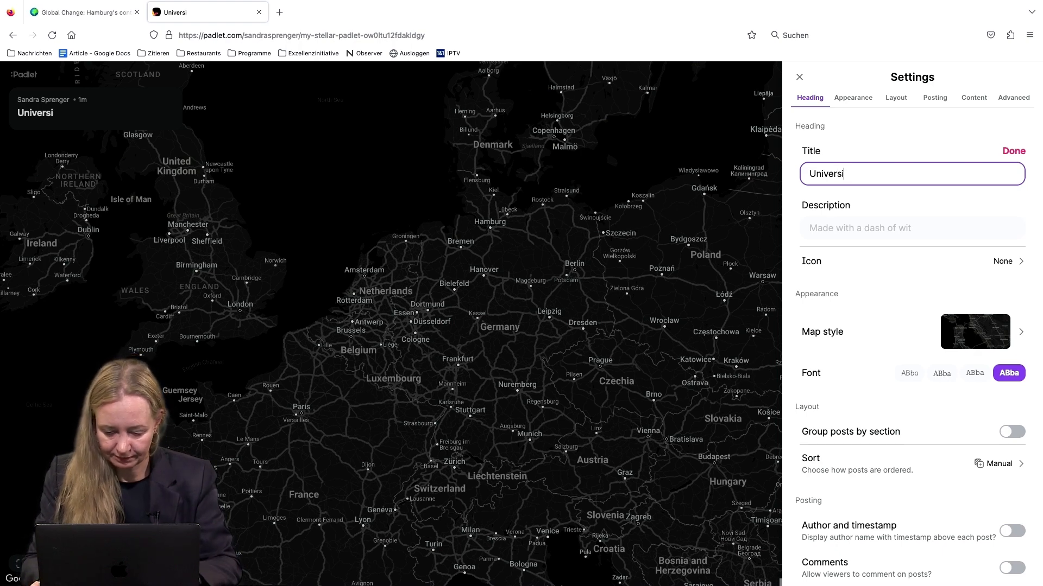
{"action": "type", "text": "ties in Europe"}
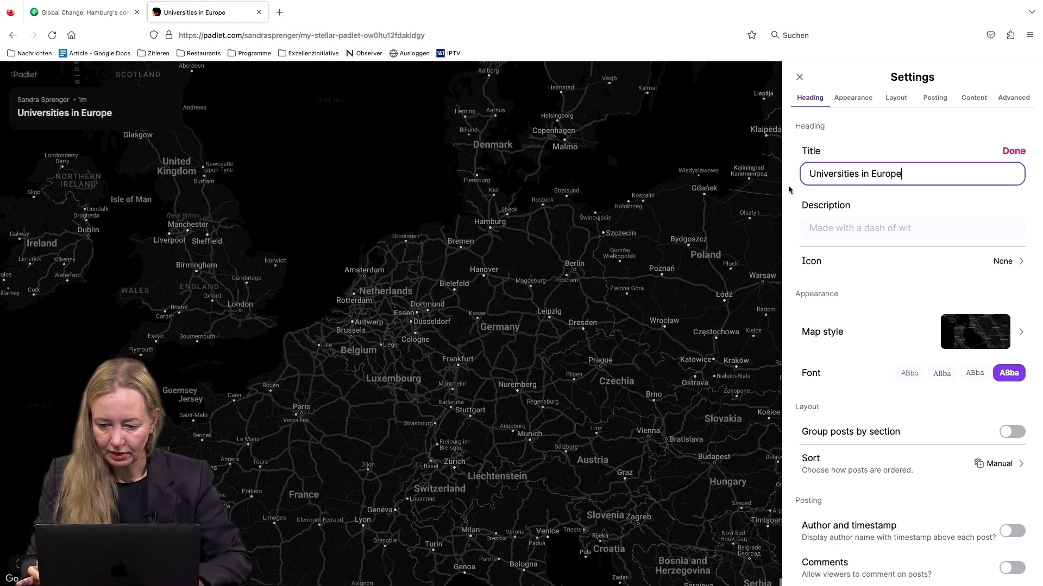
{"action": "left_click", "coordinate": [817, 229]}
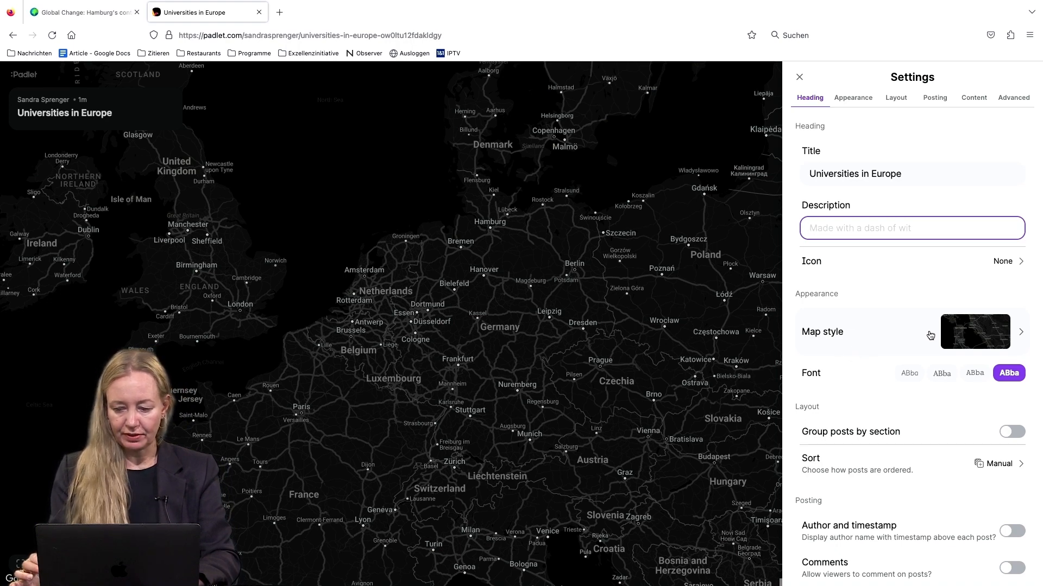
- Open the map style choices and try the satellite imagery style and the pale green road map style
{"action": "left_click", "coordinate": [971, 330]}
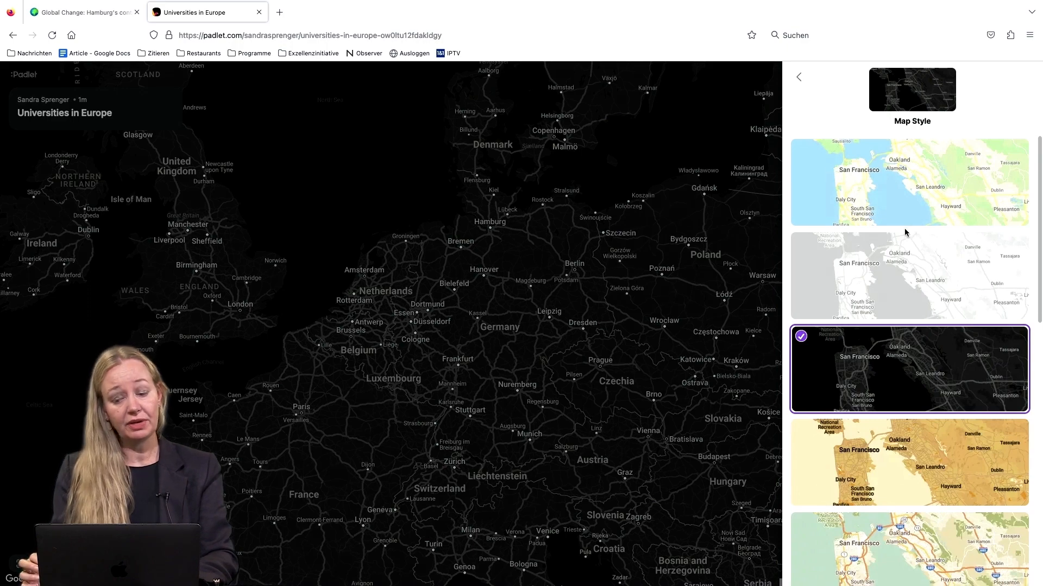
{"action": "scroll", "coordinate": [905, 234], "scroll_direction": "down", "scroll_amount": 5}
{"action": "scroll", "coordinate": [905, 233], "scroll_direction": "down", "scroll_amount": 5}
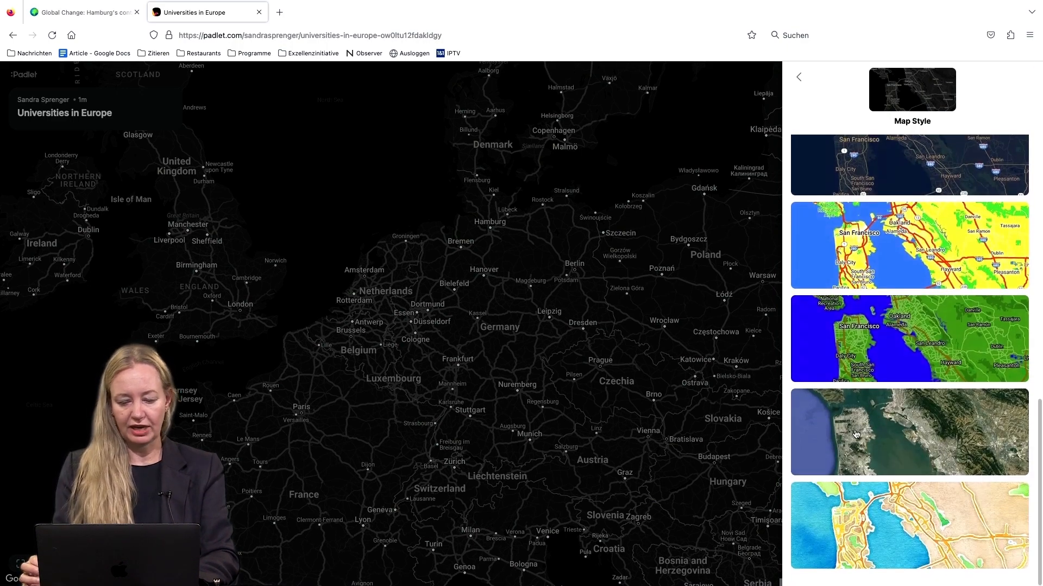
{"action": "left_click", "coordinate": [855, 434]}
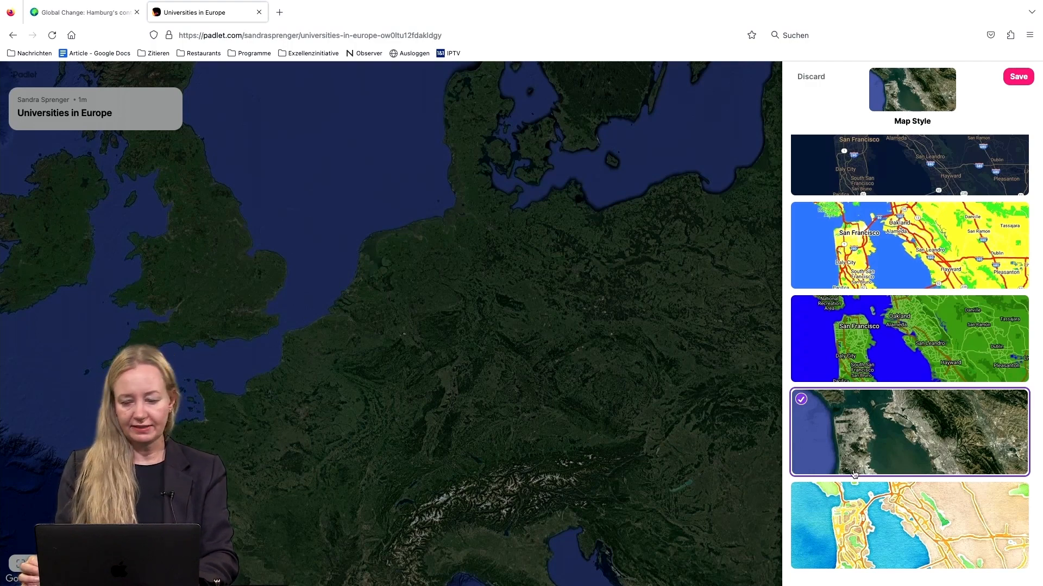
{"action": "scroll", "coordinate": [921, 488], "scroll_direction": "up", "scroll_amount": 8}
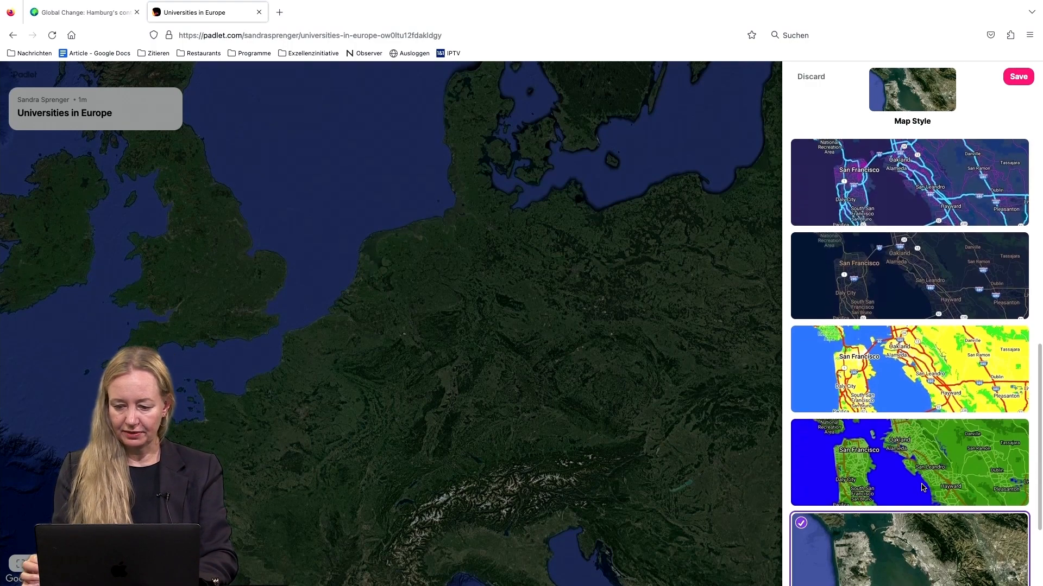
{"action": "scroll", "coordinate": [921, 488], "scroll_direction": "up", "scroll_amount": 3}
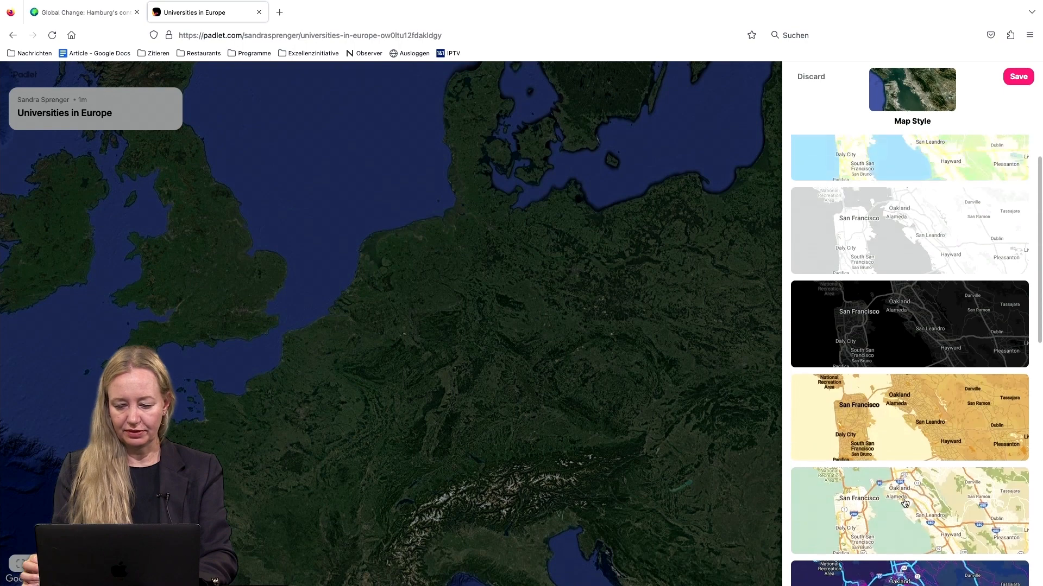
{"action": "left_click", "coordinate": [904, 505]}
{"action": "scroll", "coordinate": [904, 489], "scroll_direction": "up", "scroll_amount": 2}
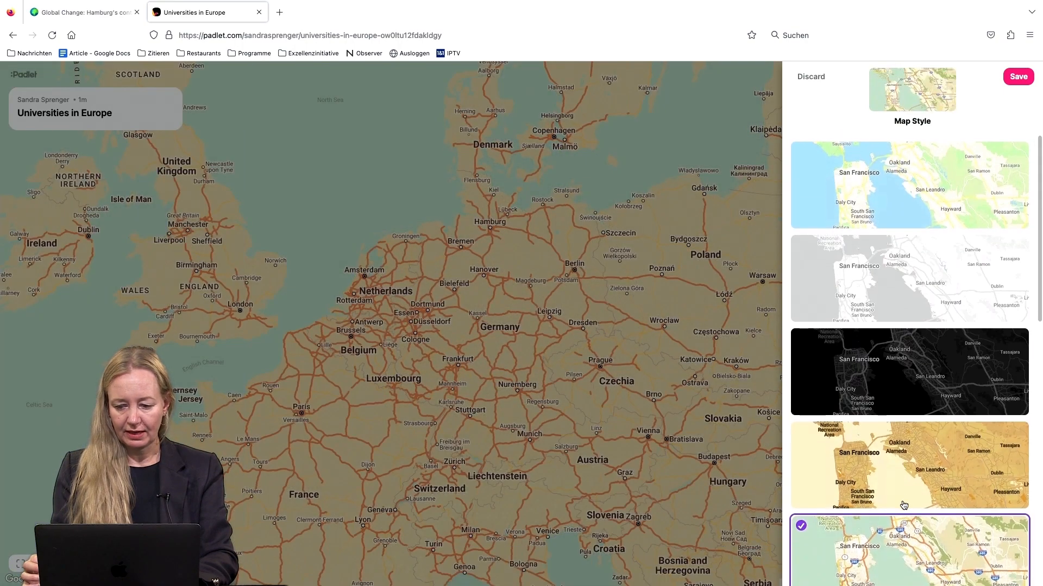
- Apply the light map style with bright blue water, save it, and leave the padlet settings
{"action": "left_click", "coordinate": [865, 200]}
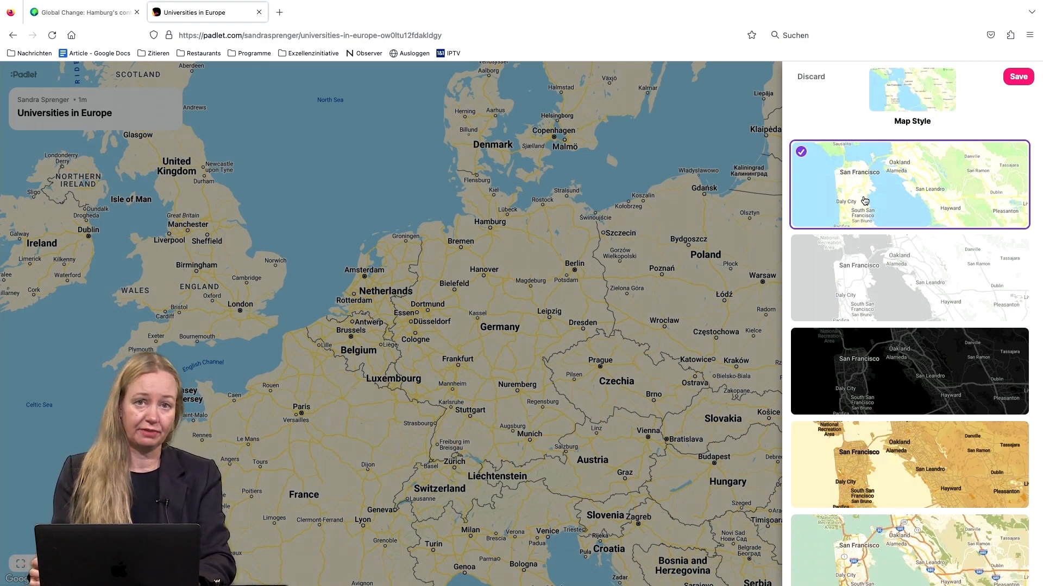
{"action": "left_click", "coordinate": [1018, 77]}
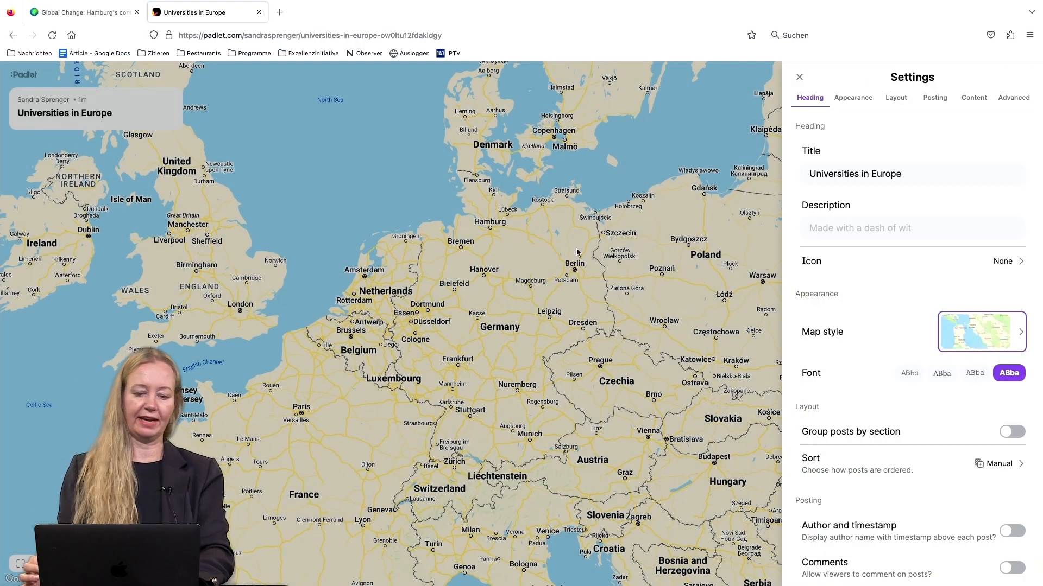
{"action": "left_click_drag", "start_coordinate": [544, 324], "coordinate": [453, 302]}
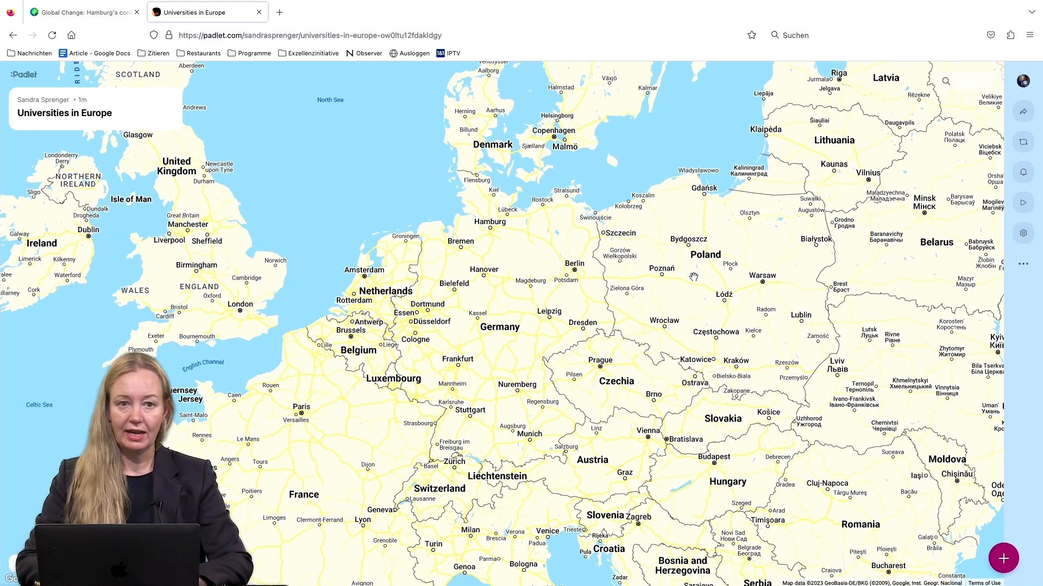
- Start a new post located at "Fakultät für Erziehungswissenschaft, Universität Hamburg (VMP 8)", searching for "Universität hamburg fakultät für Erziehungs"
{"action": "left_click", "coordinate": [1002, 559]}
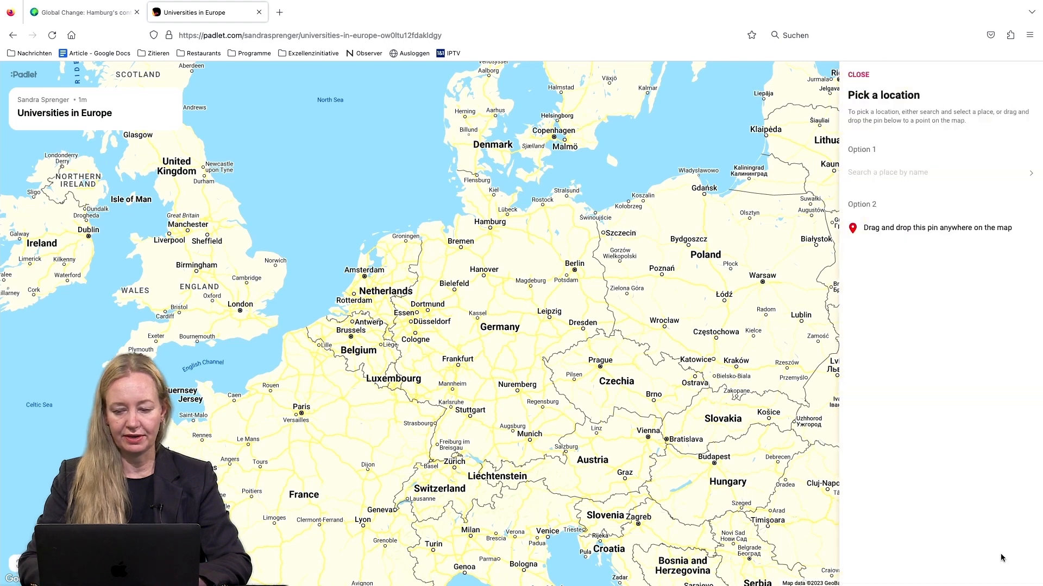
{"action": "left_click", "coordinate": [870, 173]}
{"action": "type", "text": "Uni"}
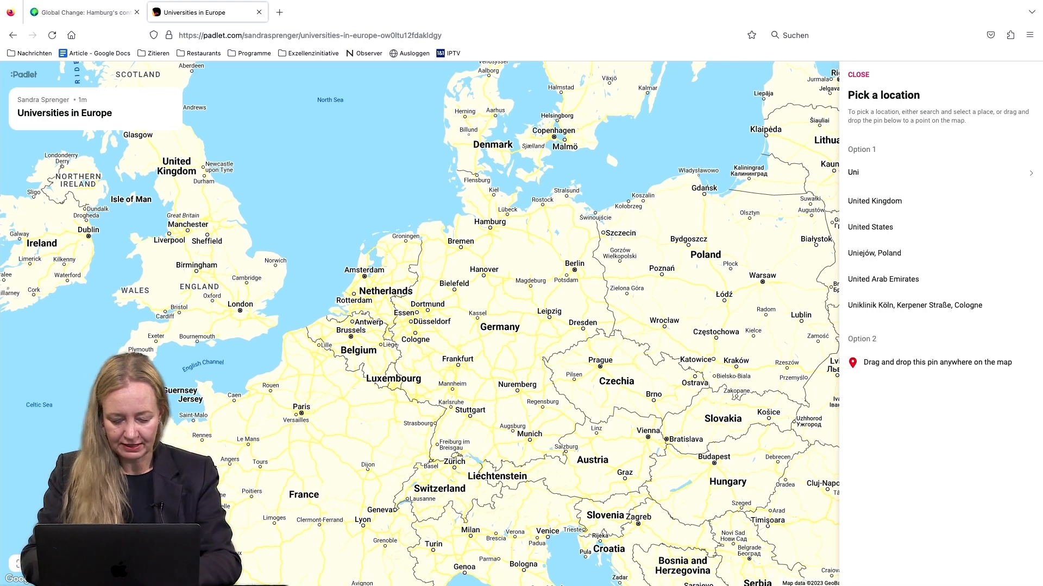
{"action": "type", "text": "versität ham"}
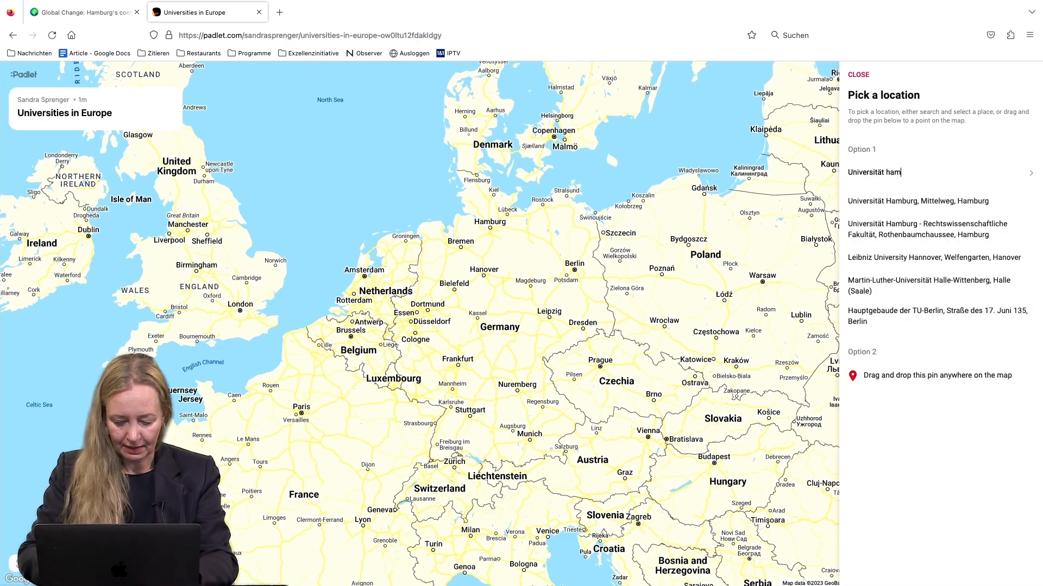
{"action": "type", "text": "burg fakul"}
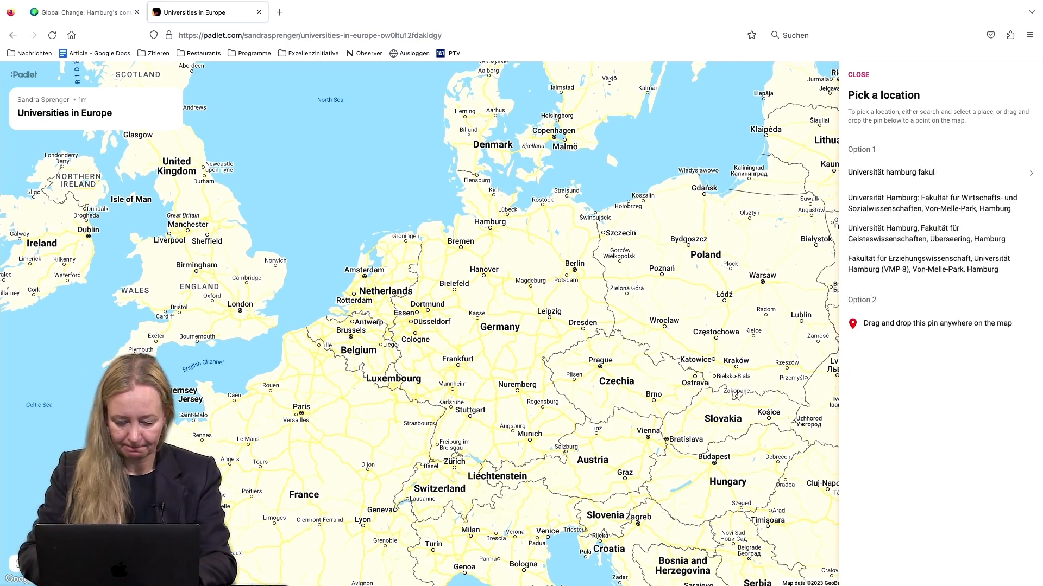
{"action": "type", "text": "tät für "}
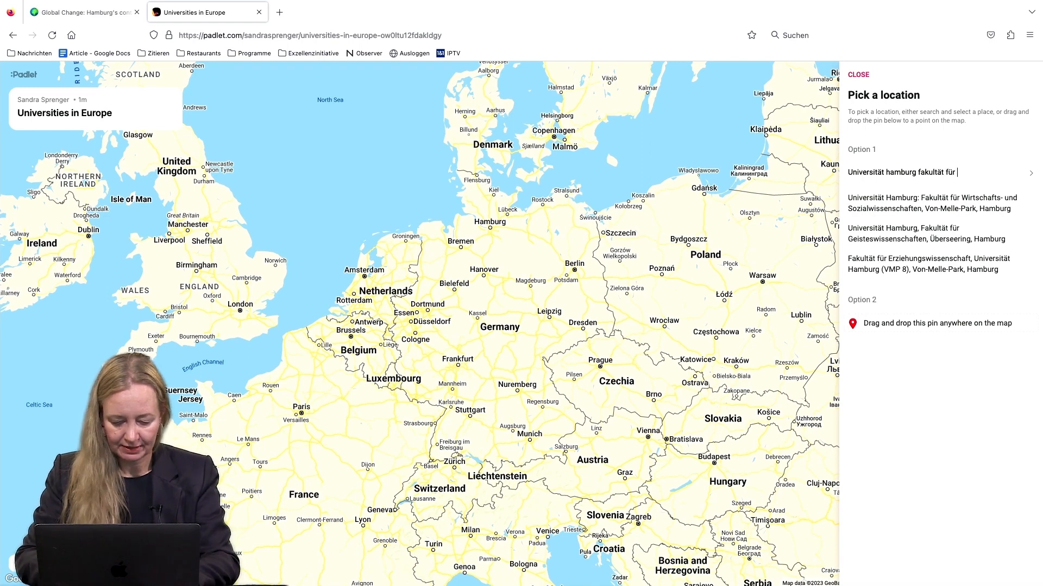
{"action": "type", "text": "Erziehungs"}
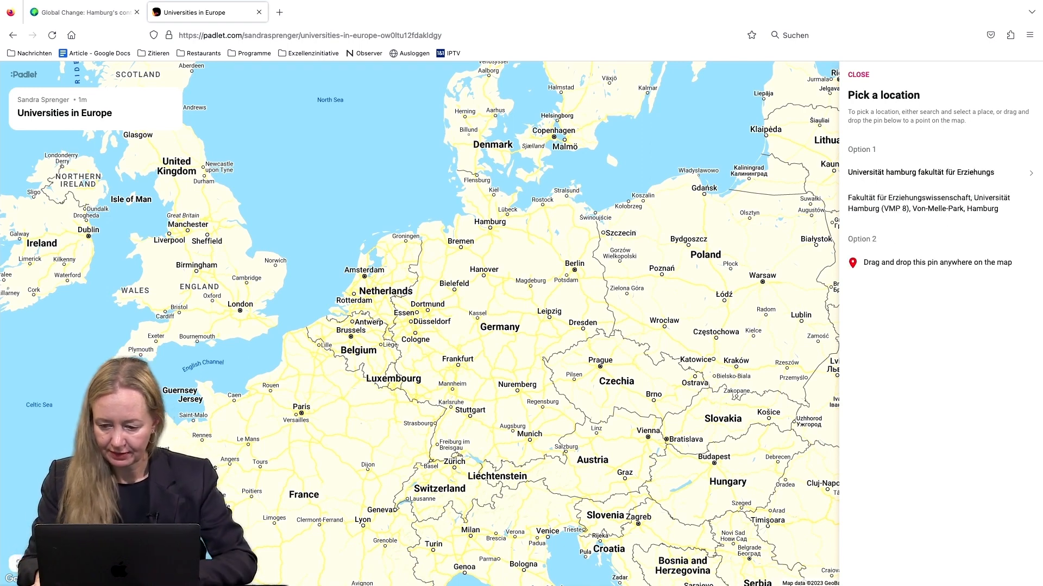
{"action": "left_click", "coordinate": [893, 205]}
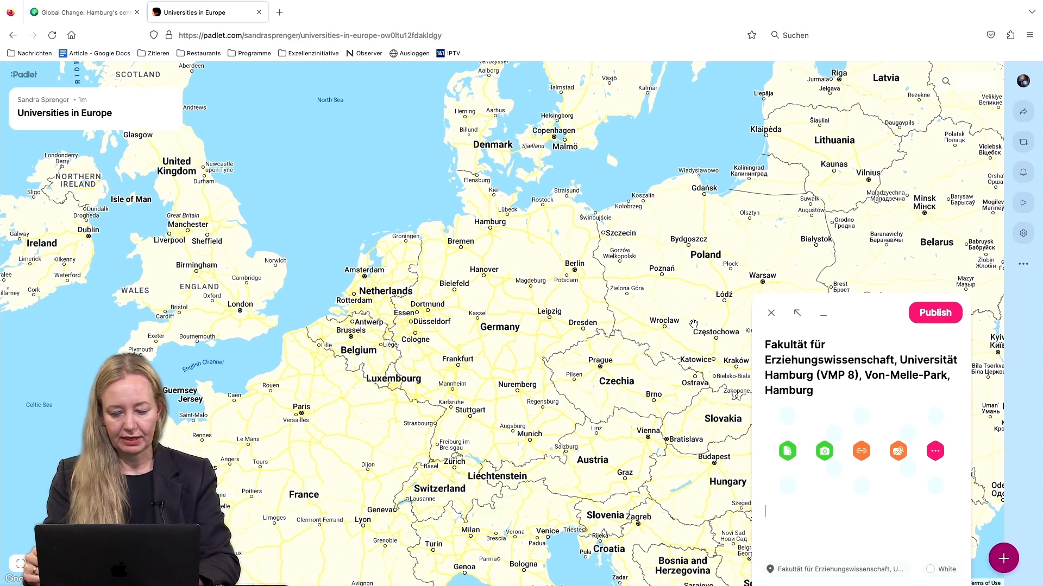
- Publish the drafted post for the Faculty of Education at Universität Hamburg
{"action": "left_click", "coordinate": [931, 313]}
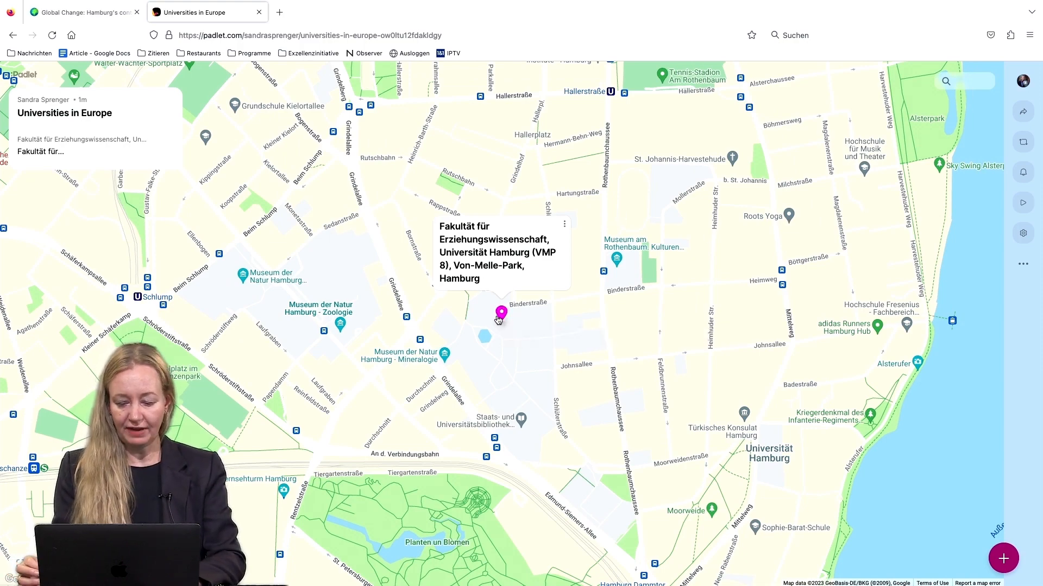
{"action": "scroll", "coordinate": [498, 319], "scroll_direction": "down", "scroll_amount": 3}
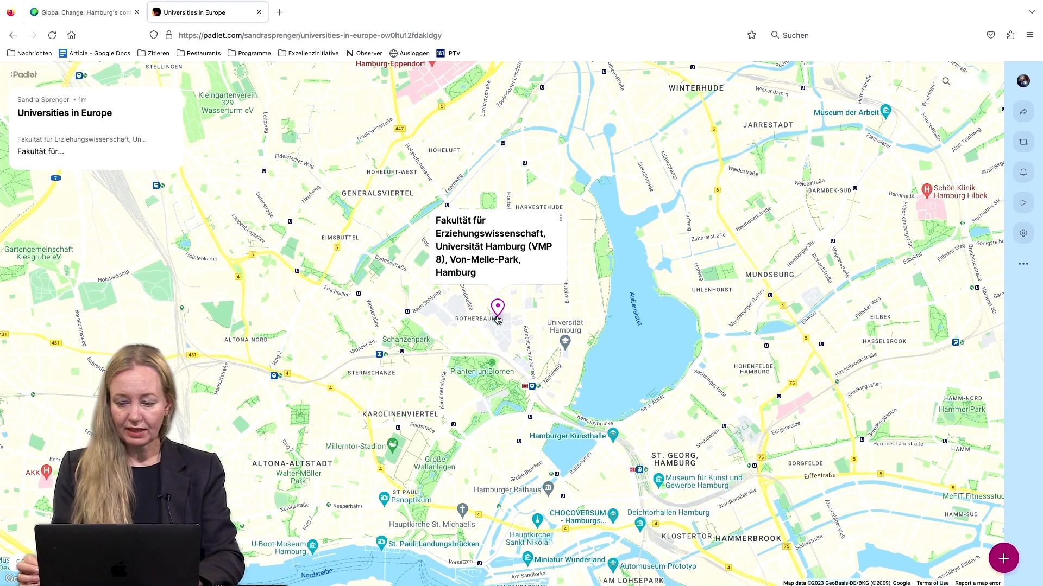
- Add and publish a post located at "Université Paris Cité - Campus Grands Moulins", searching for "Universite de paris cite"
{"action": "left_click", "coordinate": [1002, 558]}
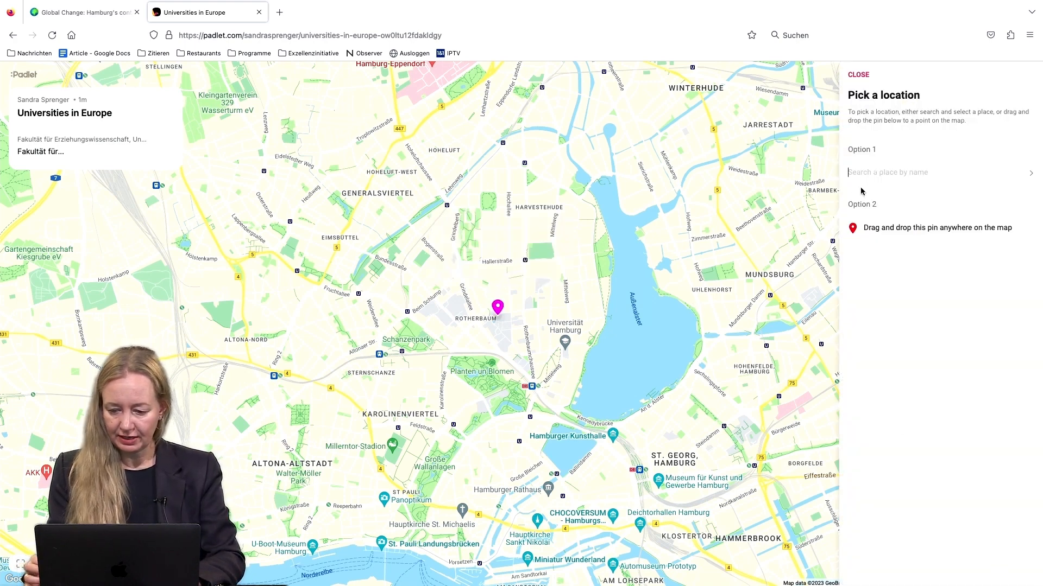
{"action": "type", "text": "U"}
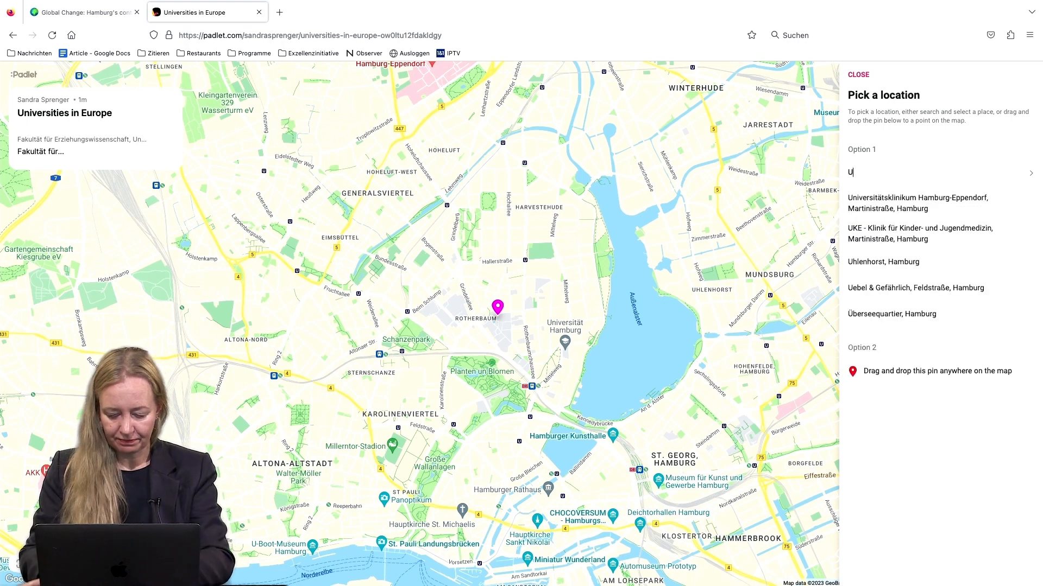
{"action": "type", "text": "niversite "}
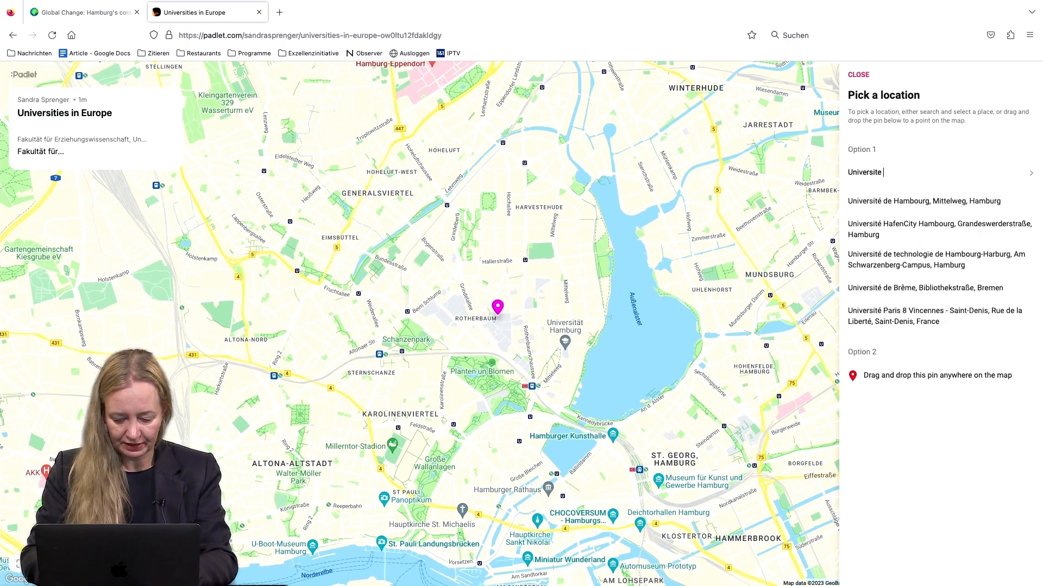
{"action": "type", "text": "de paris cite"}
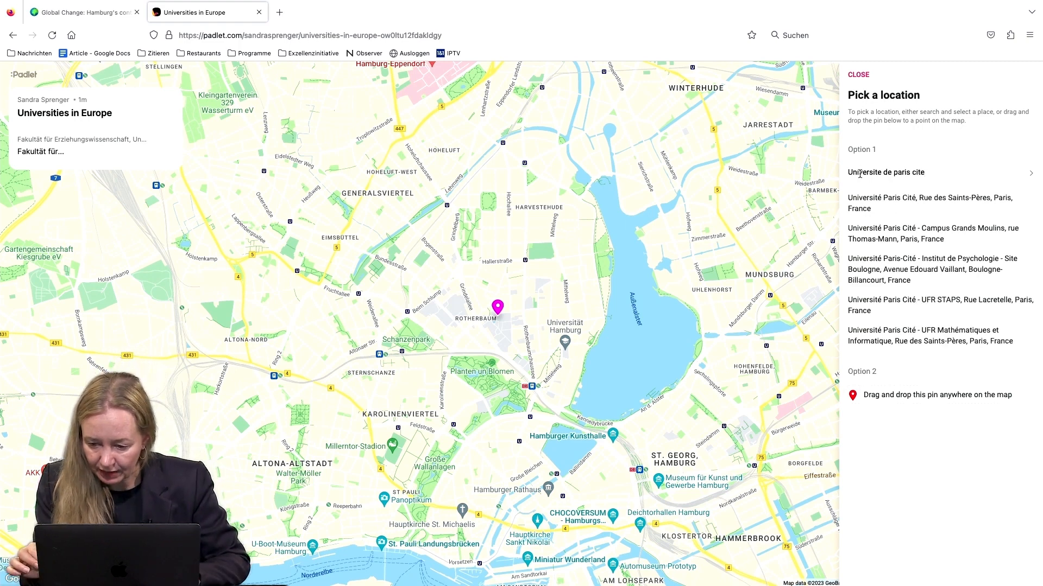
{"action": "left_click", "coordinate": [887, 231]}
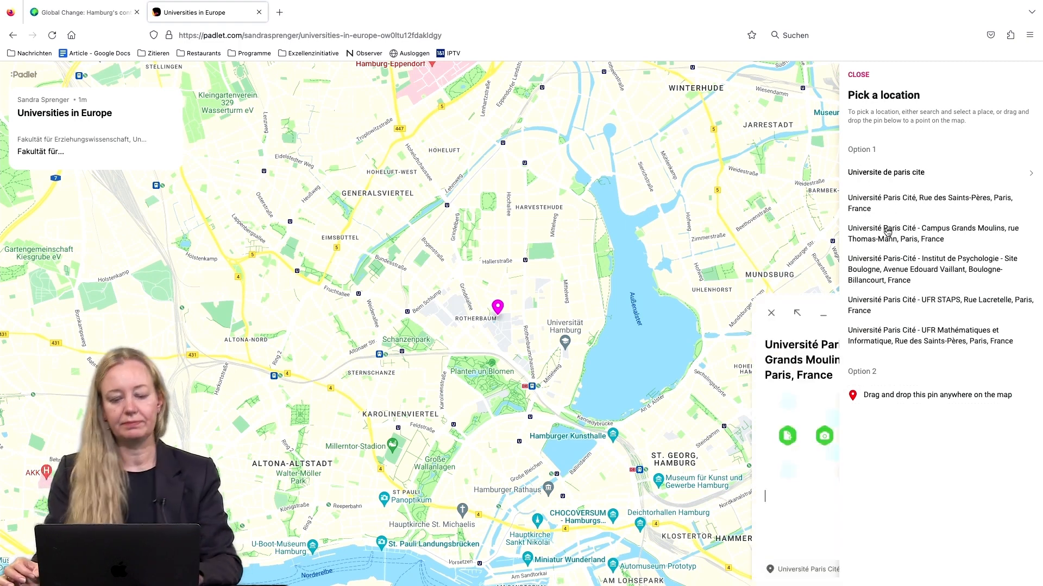
{"action": "left_click", "coordinate": [924, 314]}
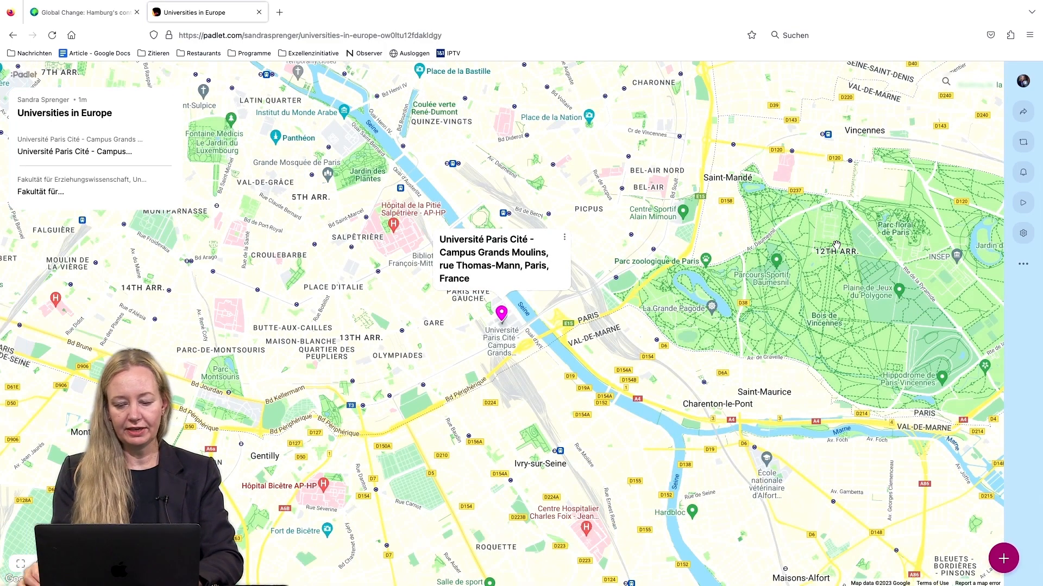
- View the Paris and Hamburg pins together on the map of Europe and show the Hamburg post
{"action": "scroll", "coordinate": [711, 234], "scroll_direction": "down", "scroll_amount": 4}
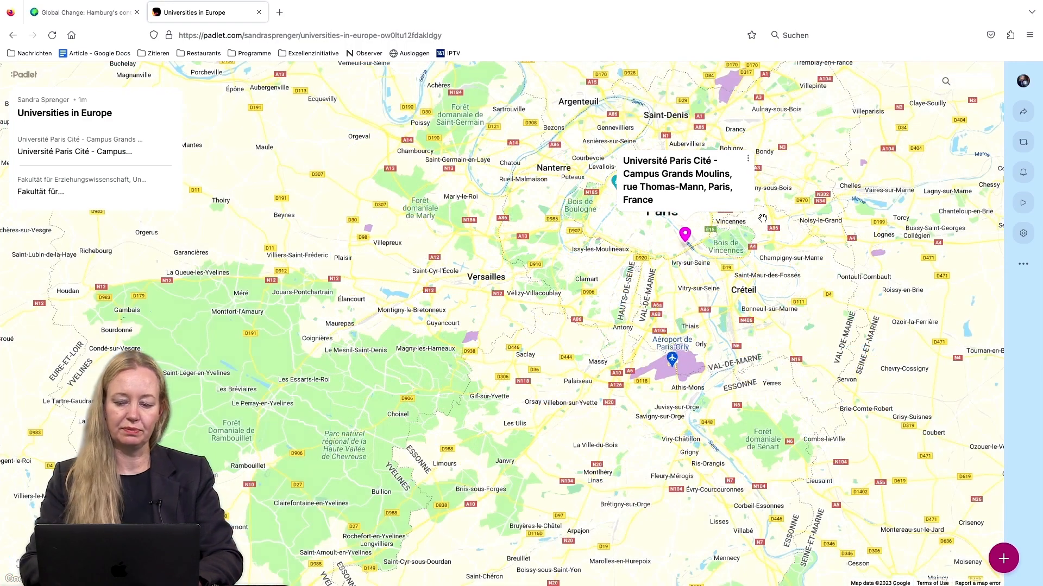
{"action": "left_click_drag", "start_coordinate": [763, 218], "coordinate": [667, 284]}
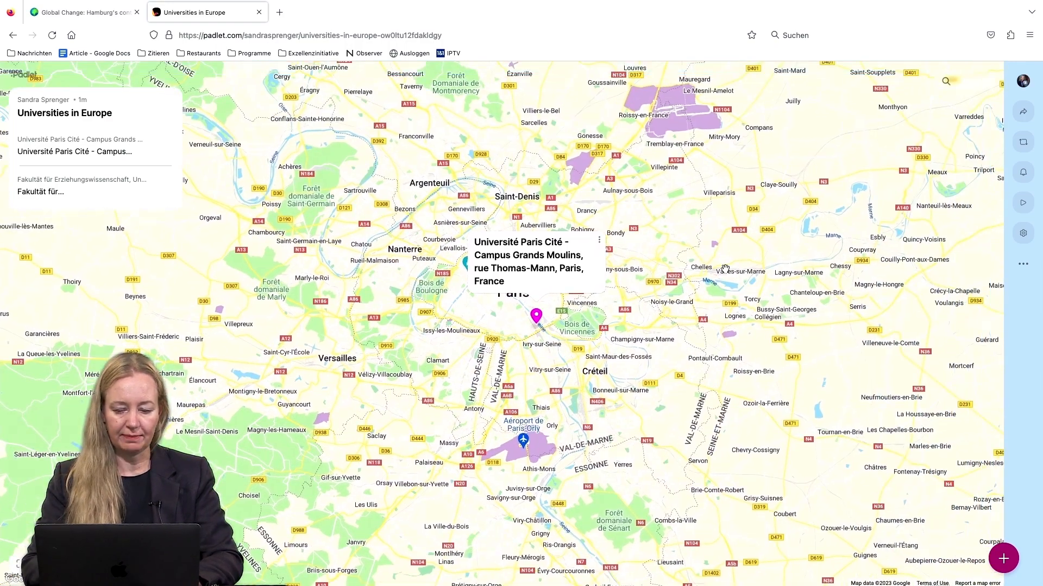
{"action": "scroll", "coordinate": [725, 268], "scroll_direction": "down", "scroll_amount": 3}
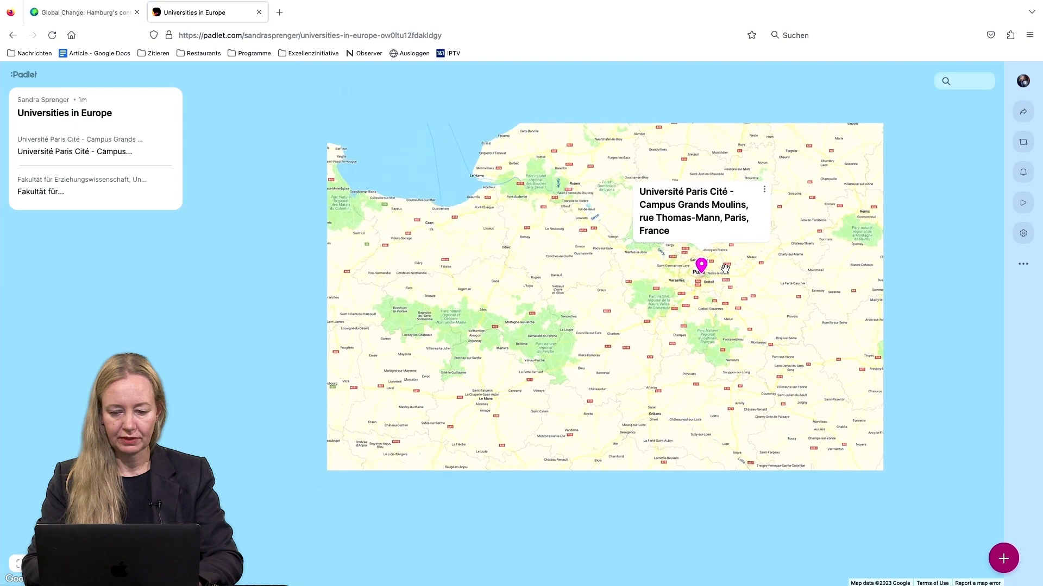
{"action": "scroll", "coordinate": [725, 268], "scroll_direction": "down", "scroll_amount": 3}
{"action": "left_click_drag", "start_coordinate": [751, 274], "coordinate": [511, 347]}
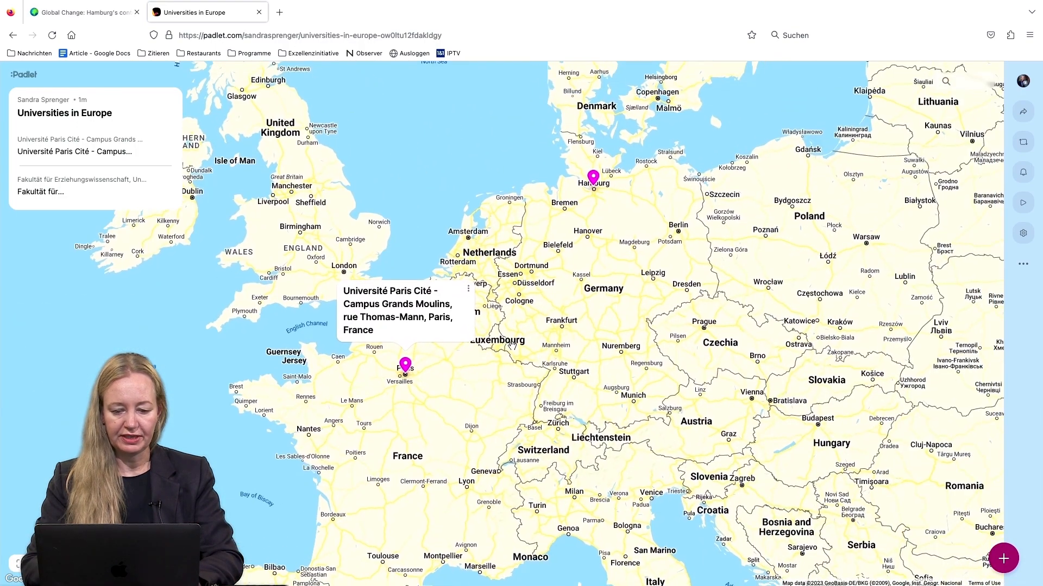
{"action": "left_click", "coordinate": [591, 176]}
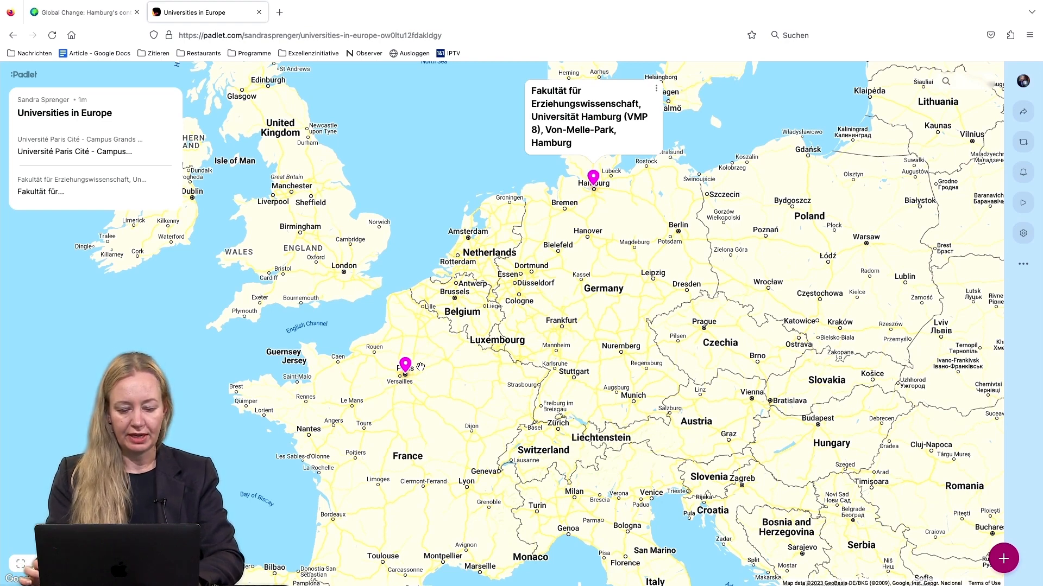
- Try blue as the Paris post's colour and settle on green for its card and pin
{"action": "left_click", "coordinate": [404, 368]}
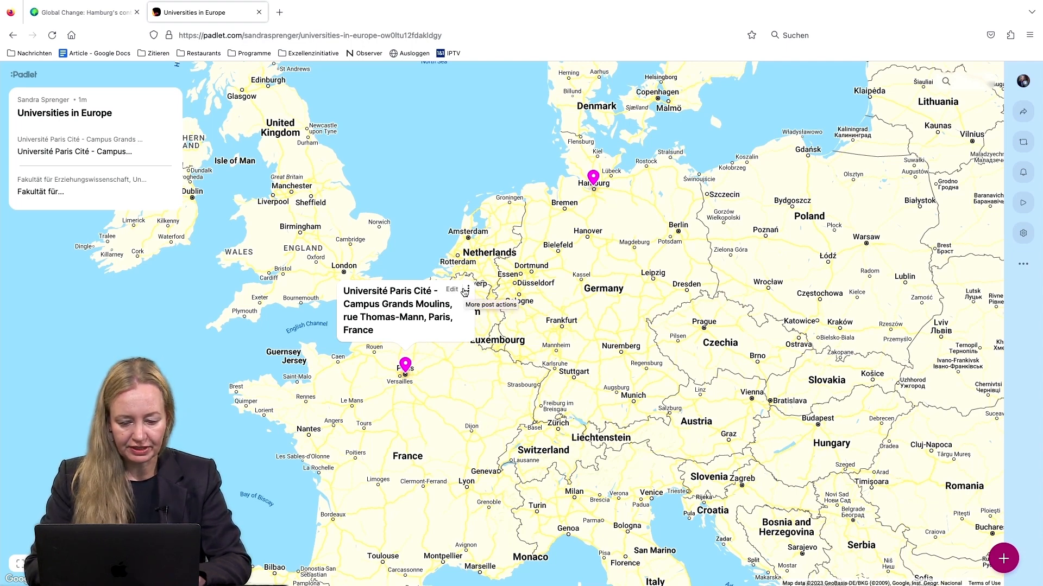
{"action": "left_click", "coordinate": [468, 293]}
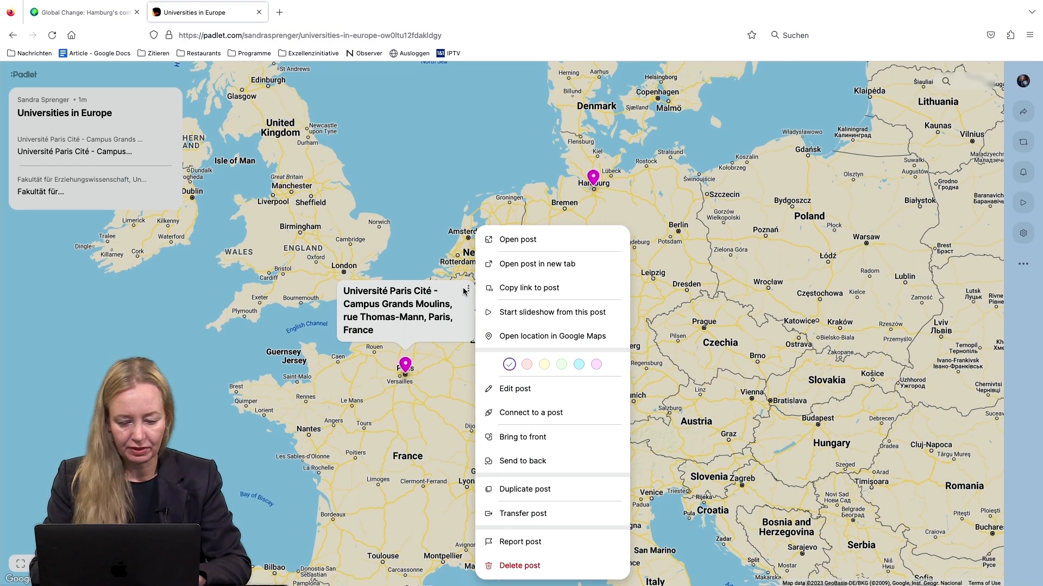
{"action": "left_click", "coordinate": [579, 364]}
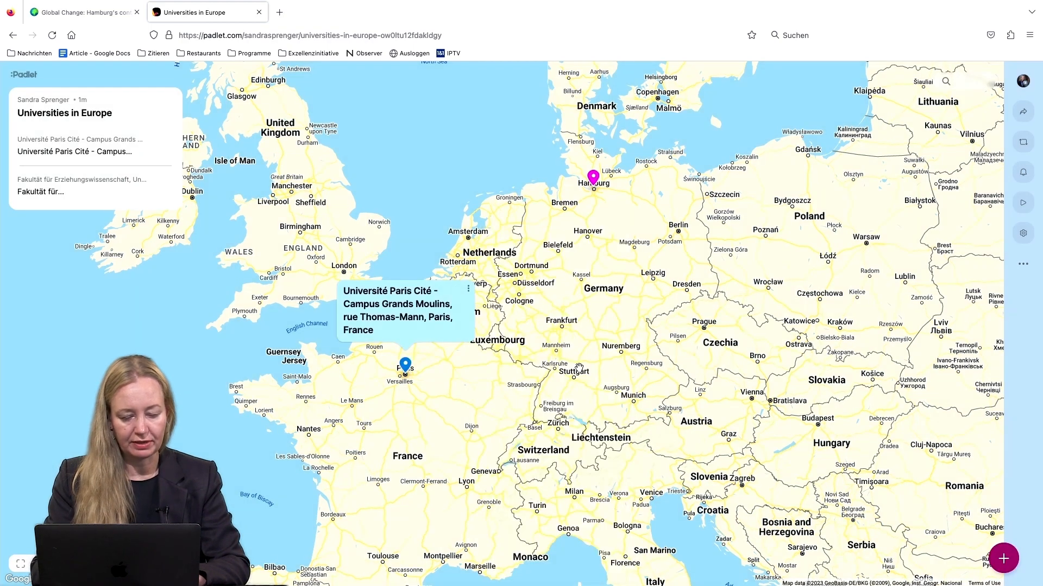
{"action": "left_click", "coordinate": [468, 289]}
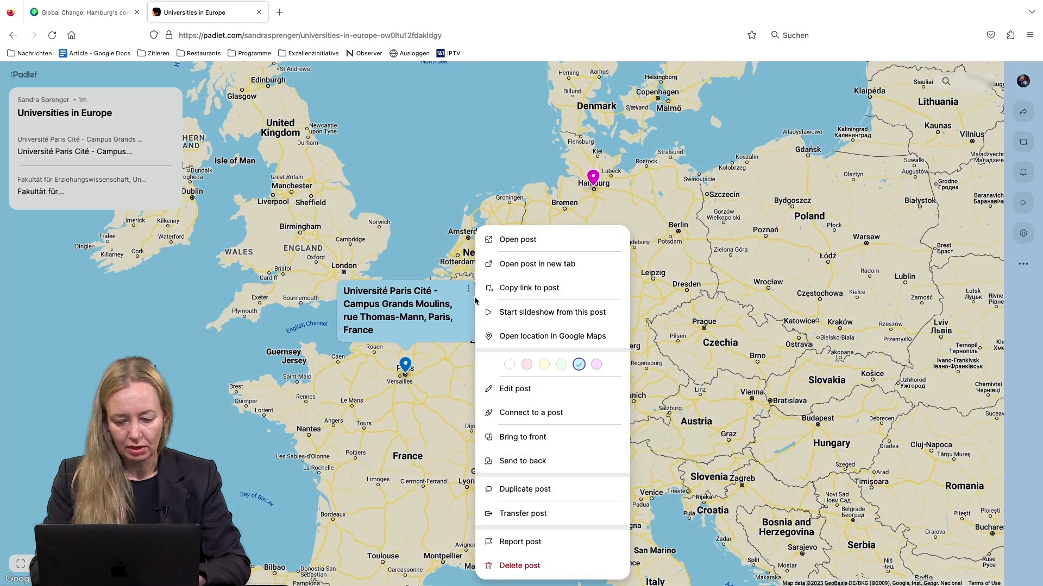
{"action": "left_click", "coordinate": [561, 365]}
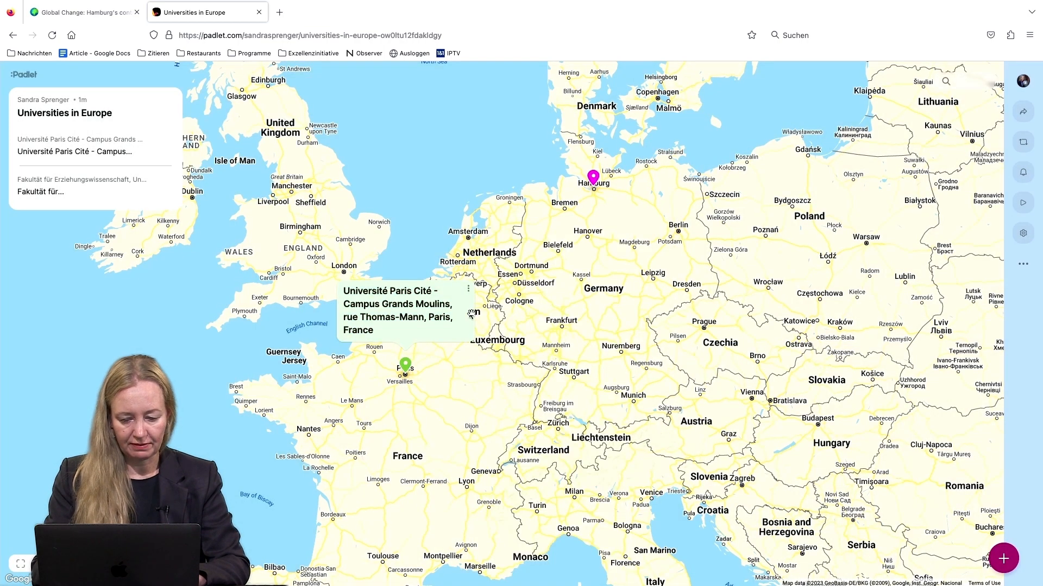
{"action": "left_click", "coordinate": [467, 291]}
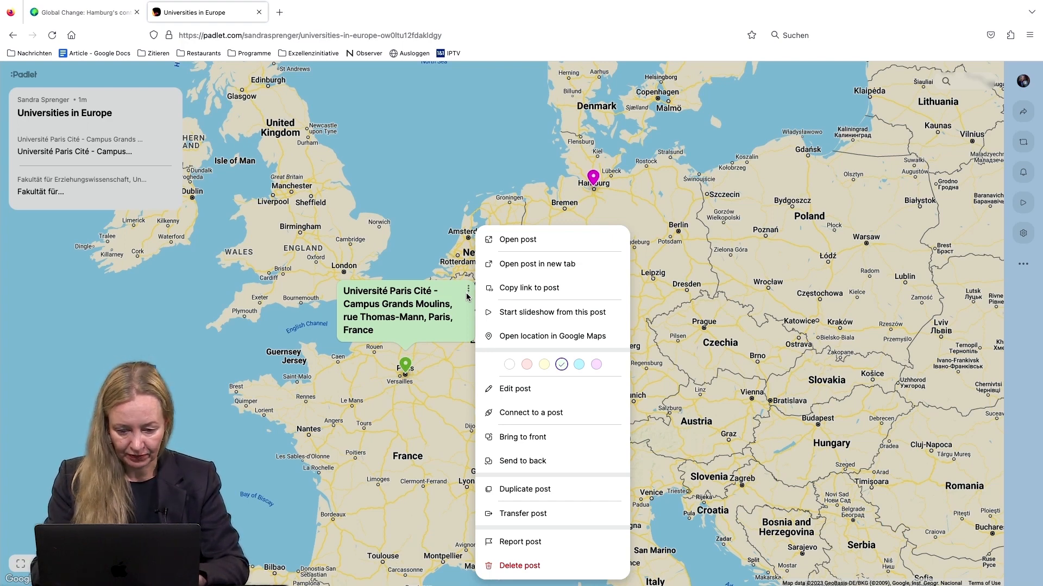
{"action": "left_click", "coordinate": [511, 390]}
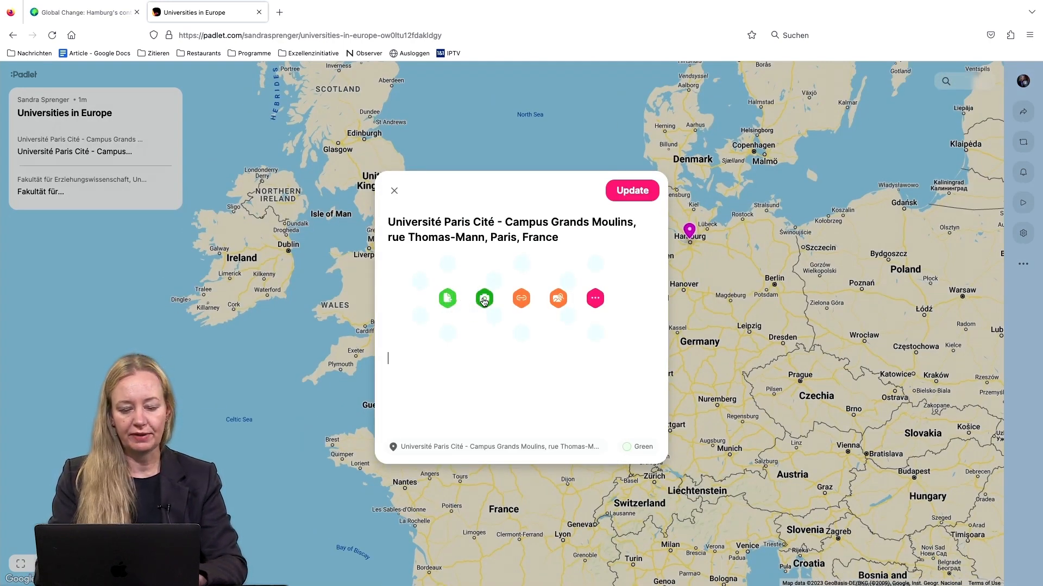
{"action": "left_click", "coordinate": [521, 299]}
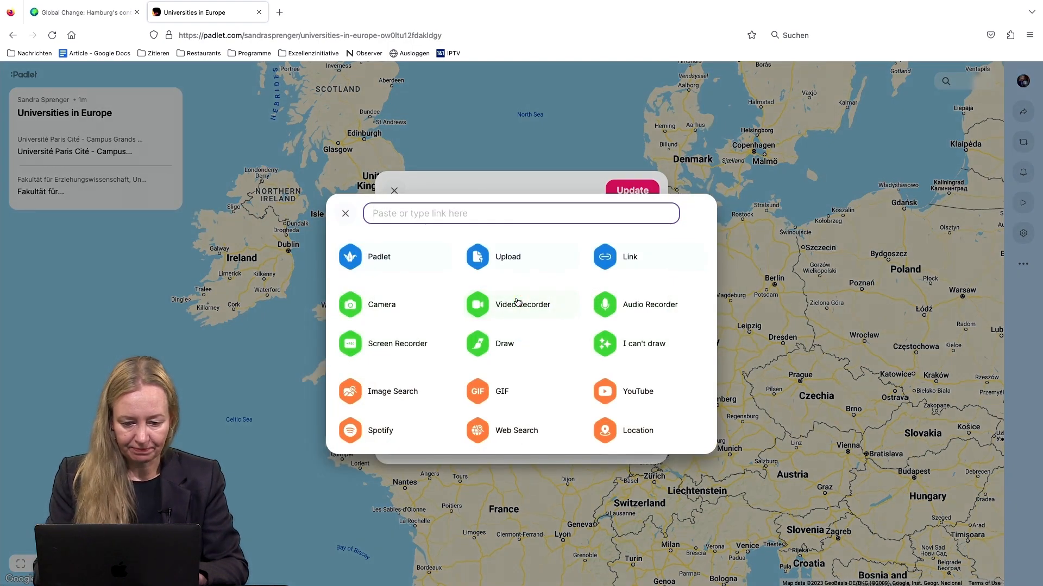
{"action": "type", "text": "universit"}
{"action": "key", "text": "BackSpace"}
{"action": "key", "text": "BackSpace"}
{"action": "key", "text": "BackSpace"}
{"action": "key", "text": "BackSpace"}
{"action": "key", "text": "BackSpace"}
{"action": "key", "text": "BackSpace"}
{"action": "key", "text": "BackSpace"}
{"action": "key", "text": "BackSpace"}
{"action": "key", "text": "BackSpace"}
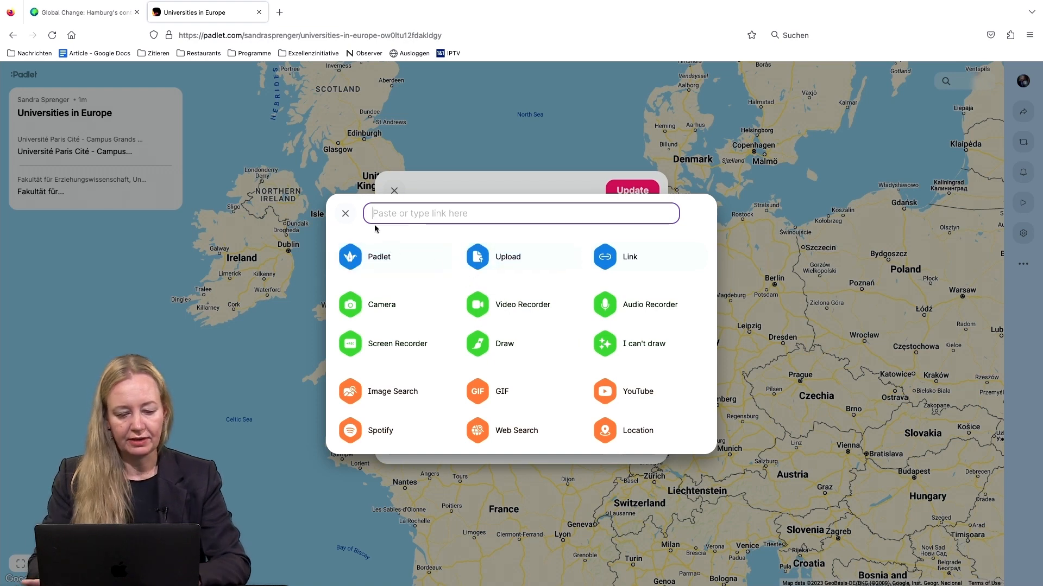
{"action": "left_click", "coordinate": [419, 182]}
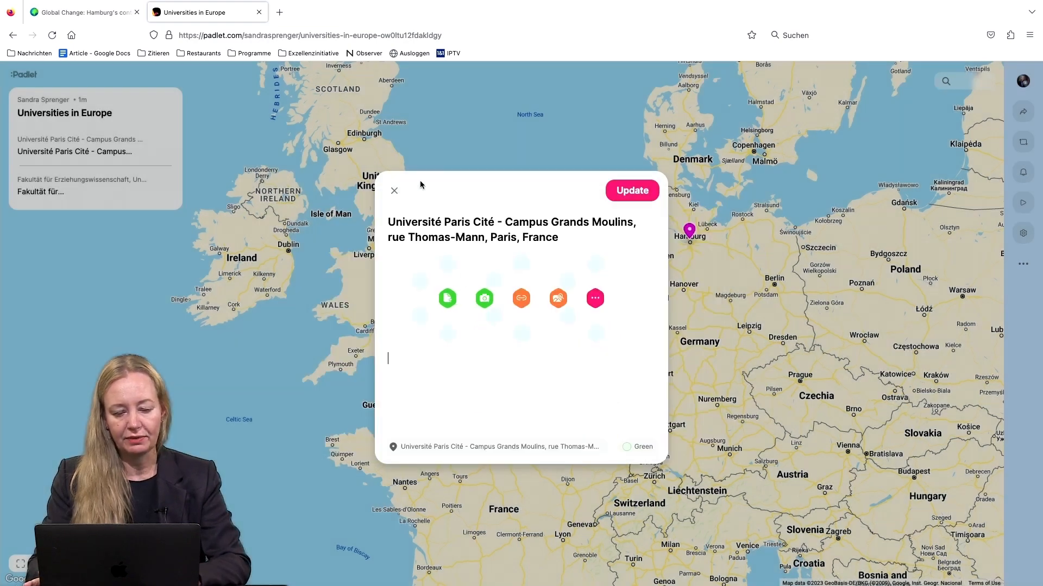
{"action": "left_click", "coordinate": [626, 192]}
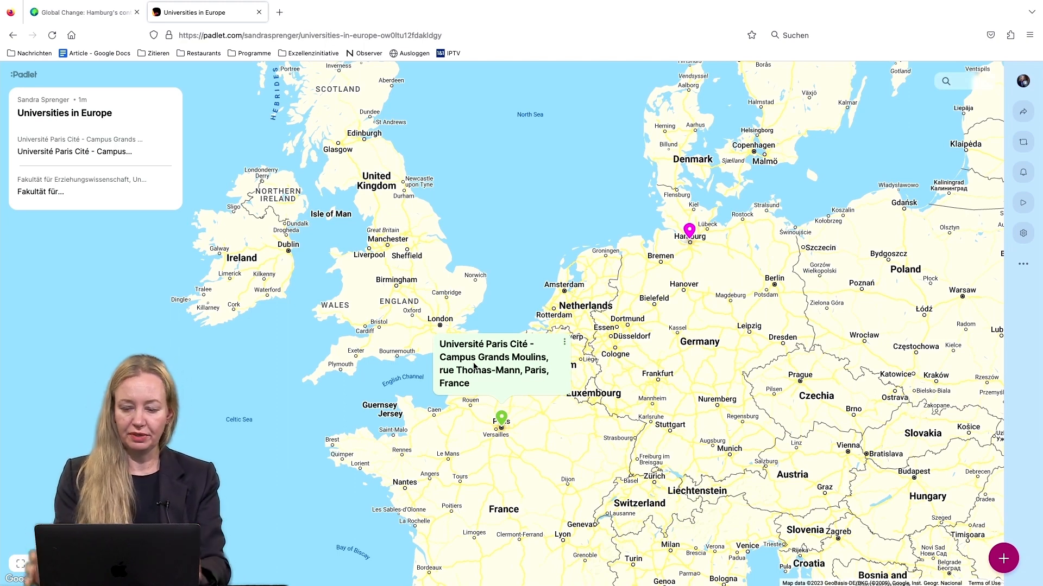
- Review the padlet's sharing and privacy options, display its QR code, and return to the map
{"action": "left_click_drag", "start_coordinate": [668, 349], "coordinate": [584, 330]}
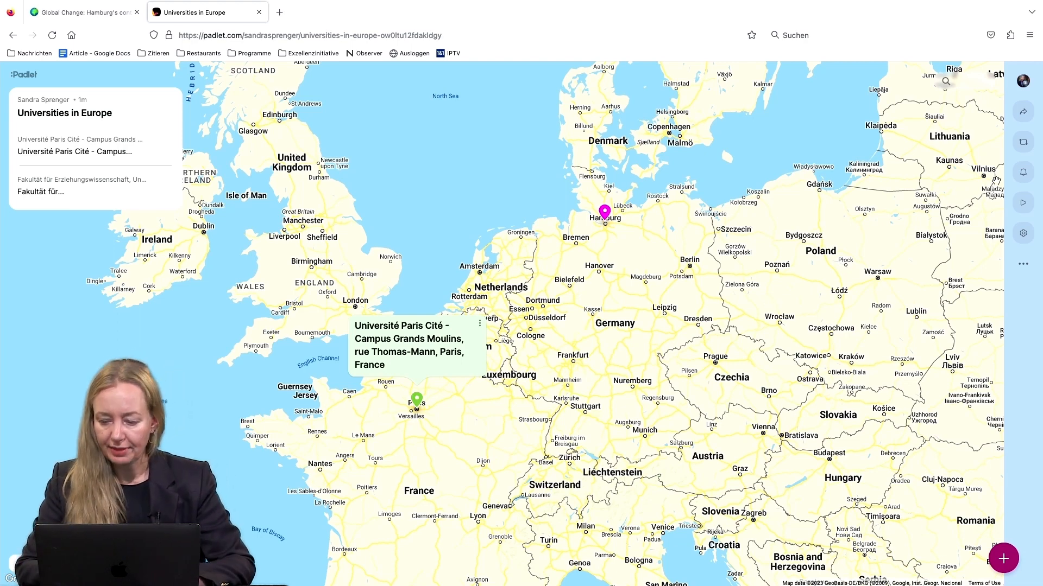
{"action": "left_click", "coordinate": [1023, 111]}
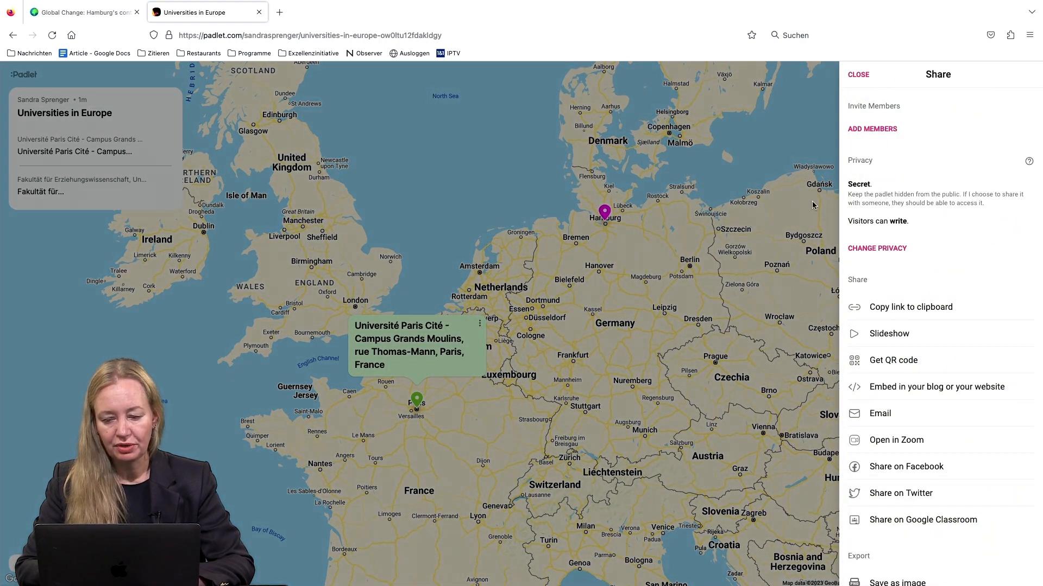
{"action": "left_click", "coordinate": [858, 75]}
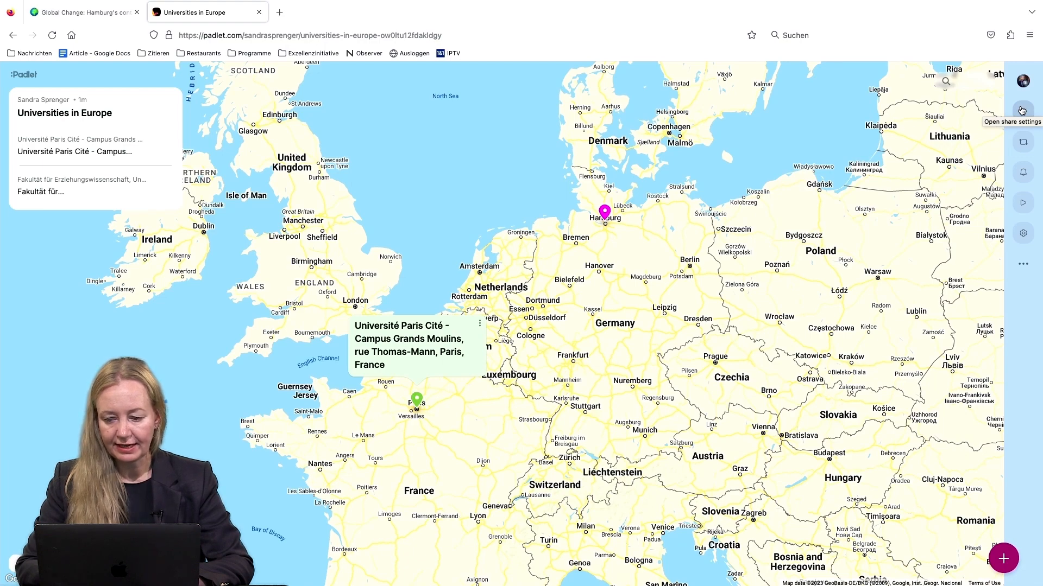
{"action": "left_click", "coordinate": [1020, 111]}
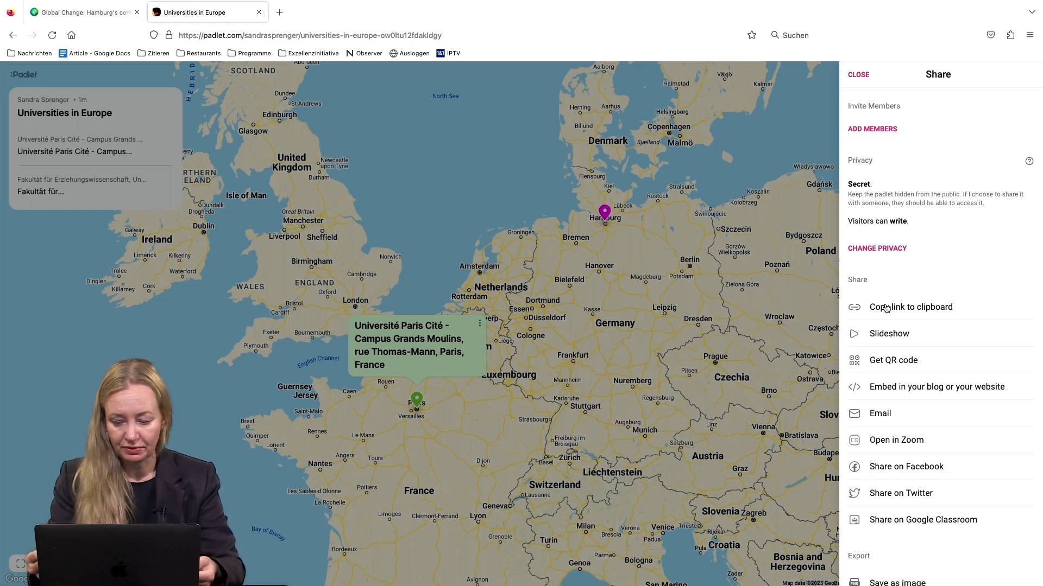
{"action": "left_click", "coordinate": [892, 361]}
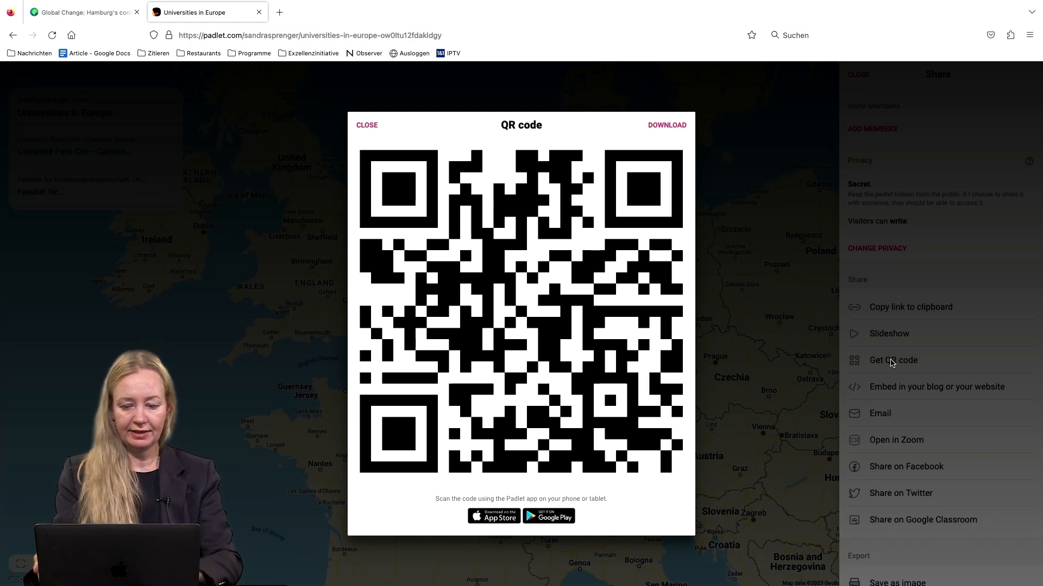
{"action": "left_click", "coordinate": [366, 126]}
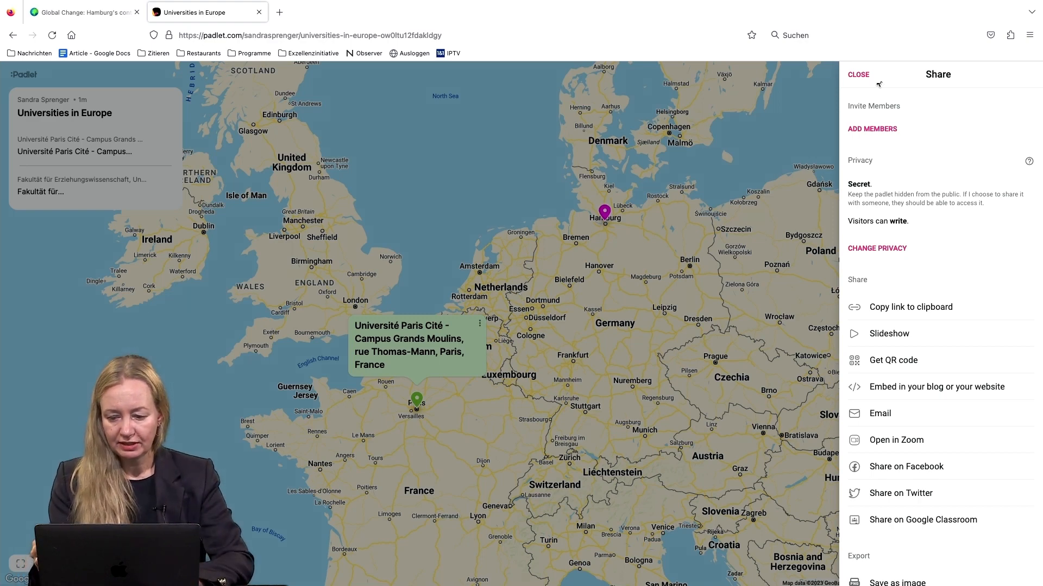
{"action": "left_click", "coordinate": [853, 75]}
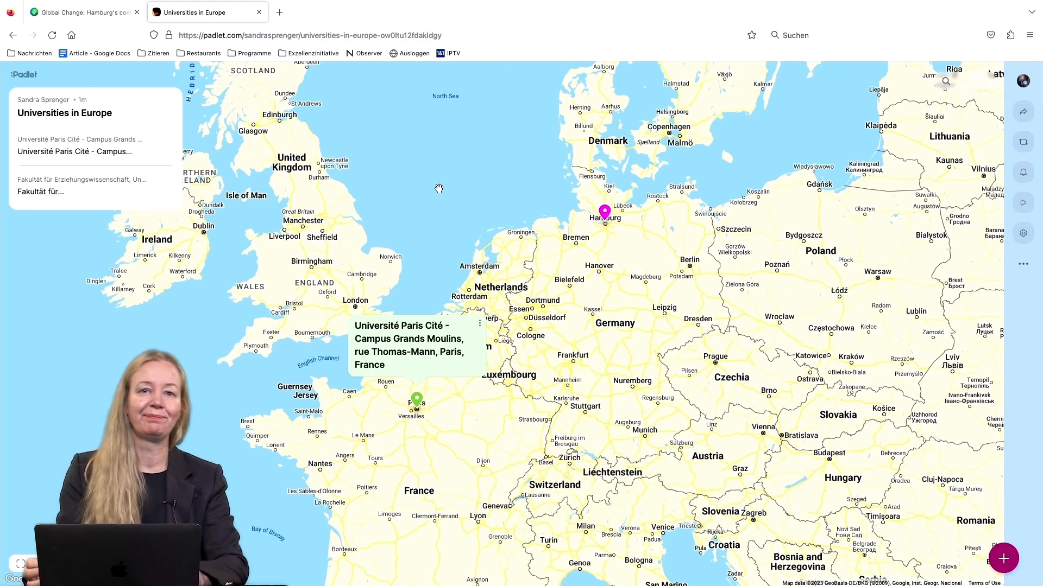